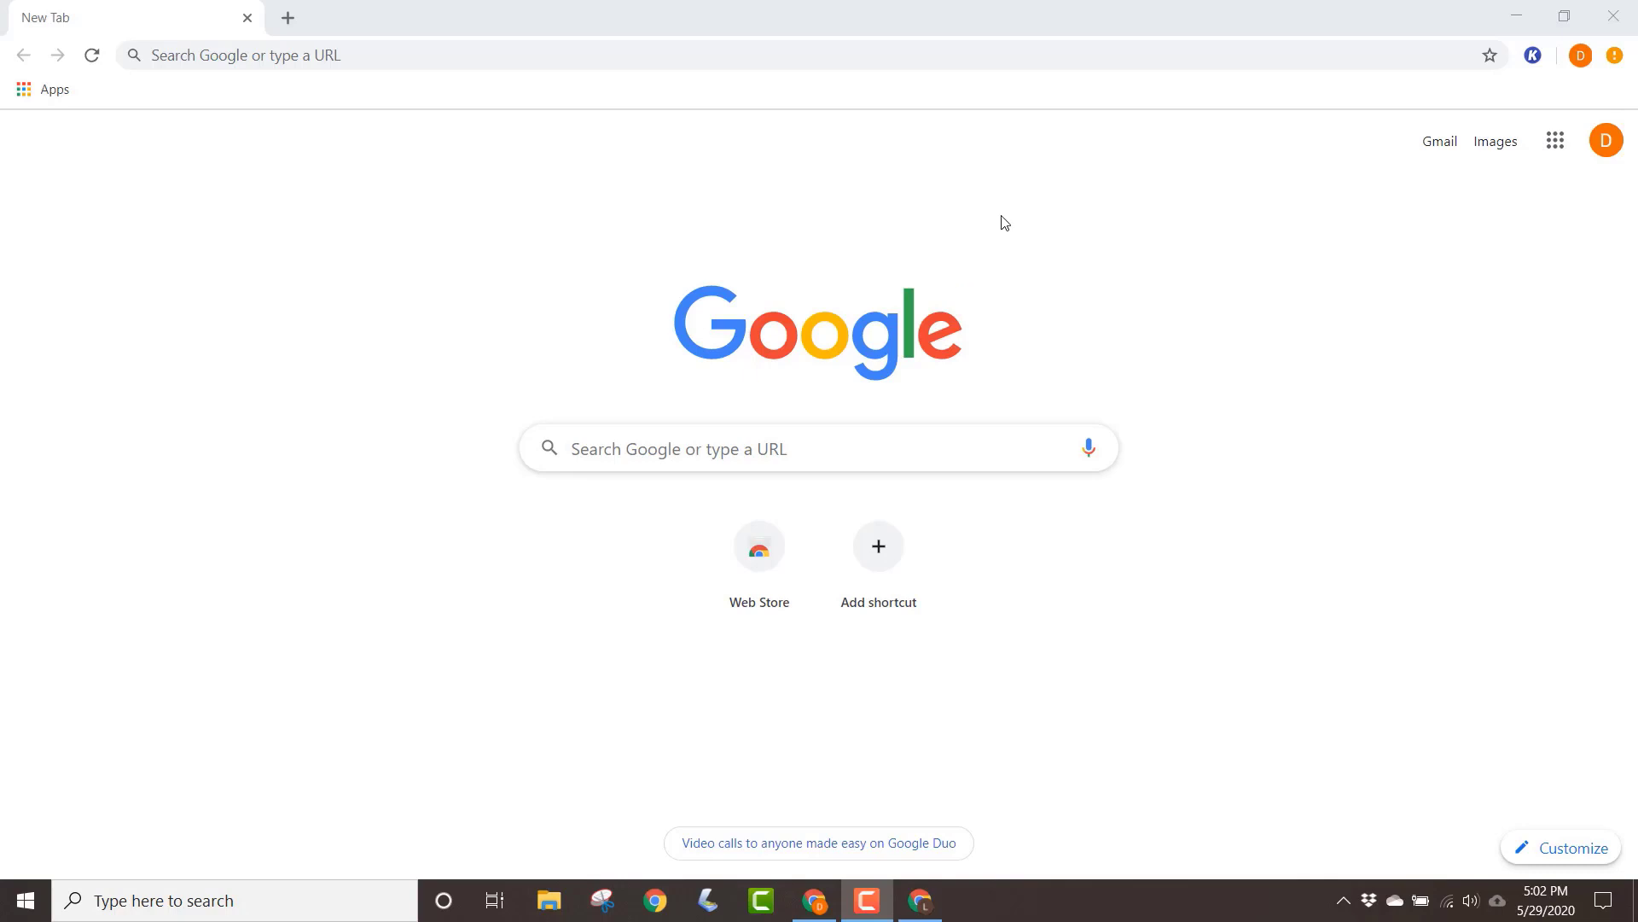
Open Google Classroom from the Google apps
{"action": "left_click", "coordinate": [1555, 140]}
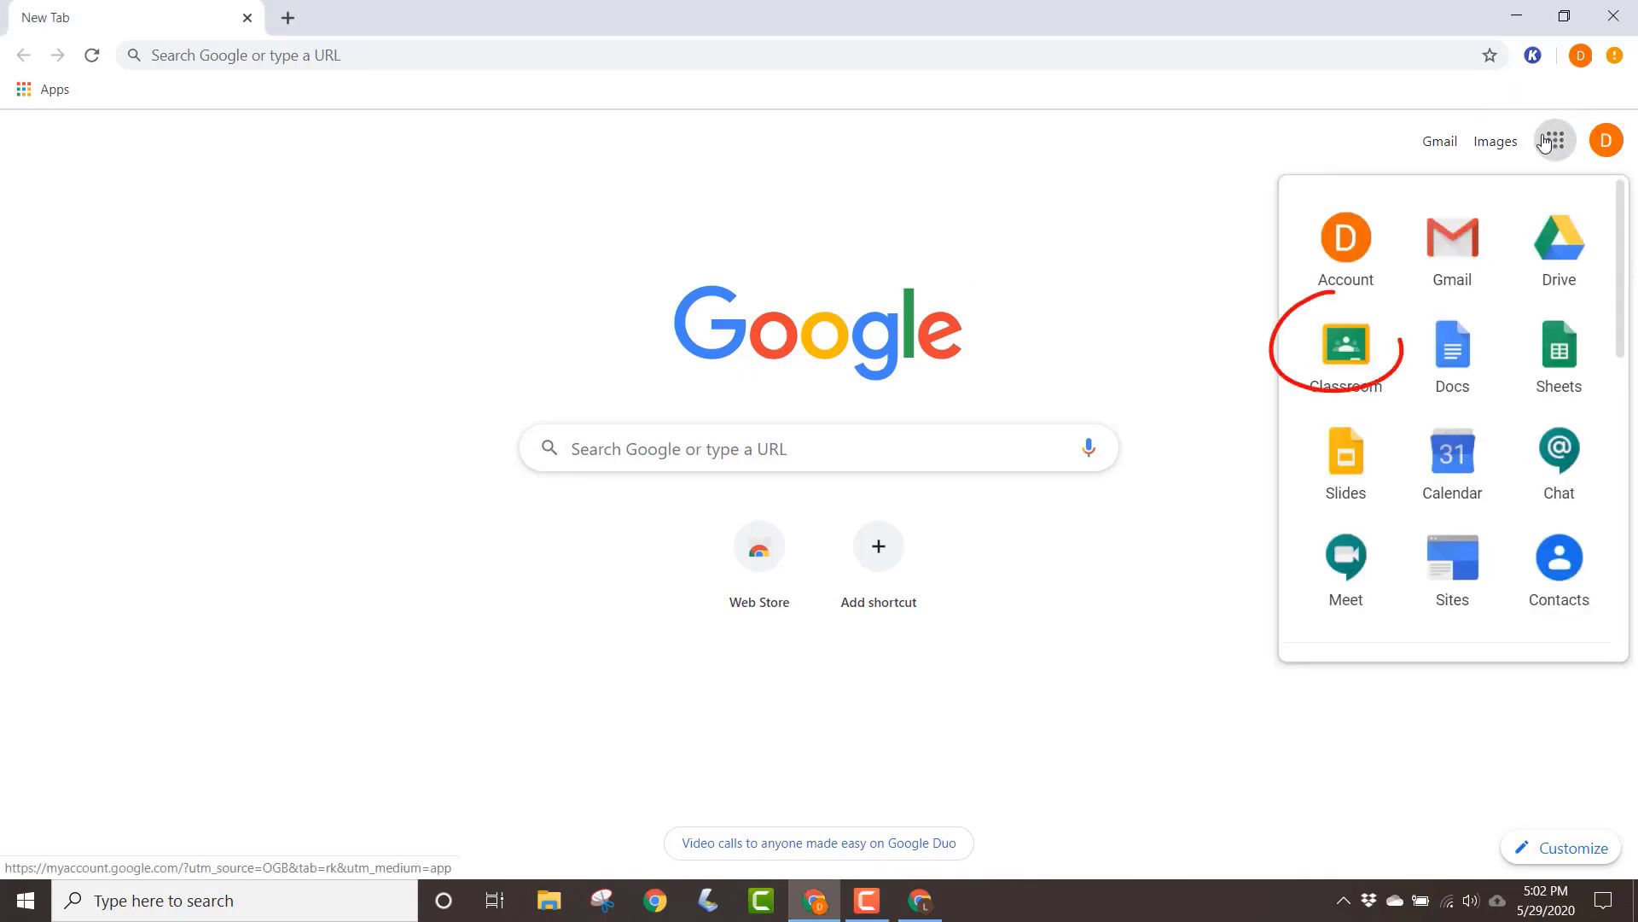
{"action": "left_click", "coordinate": [1344, 348]}
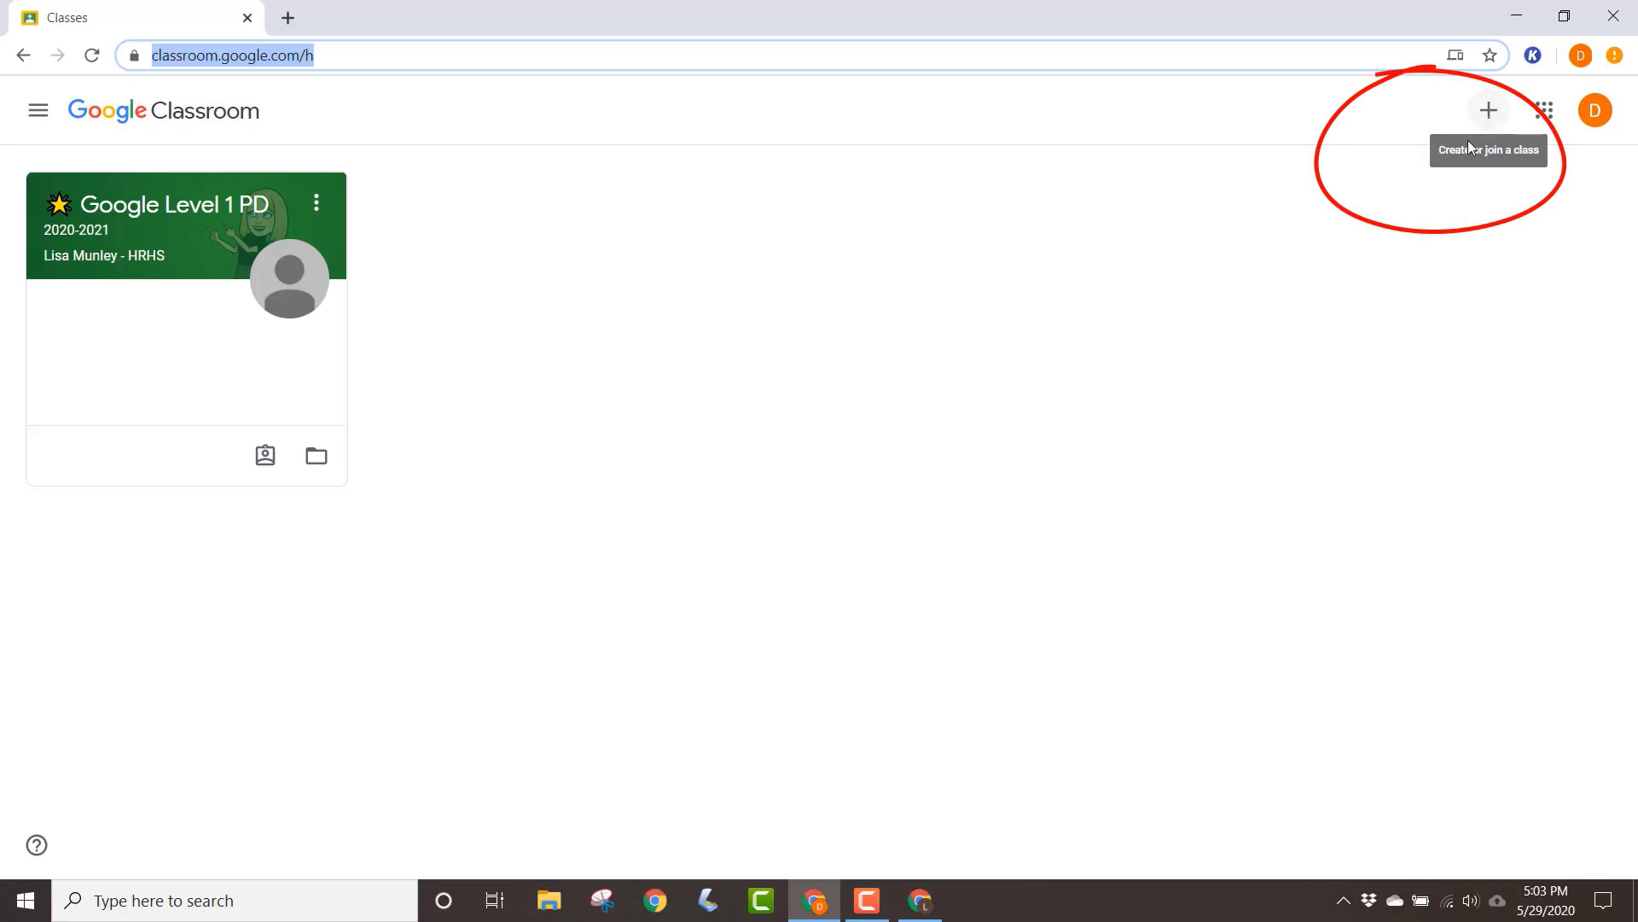
{"action": "left_click", "coordinate": [1487, 120]}
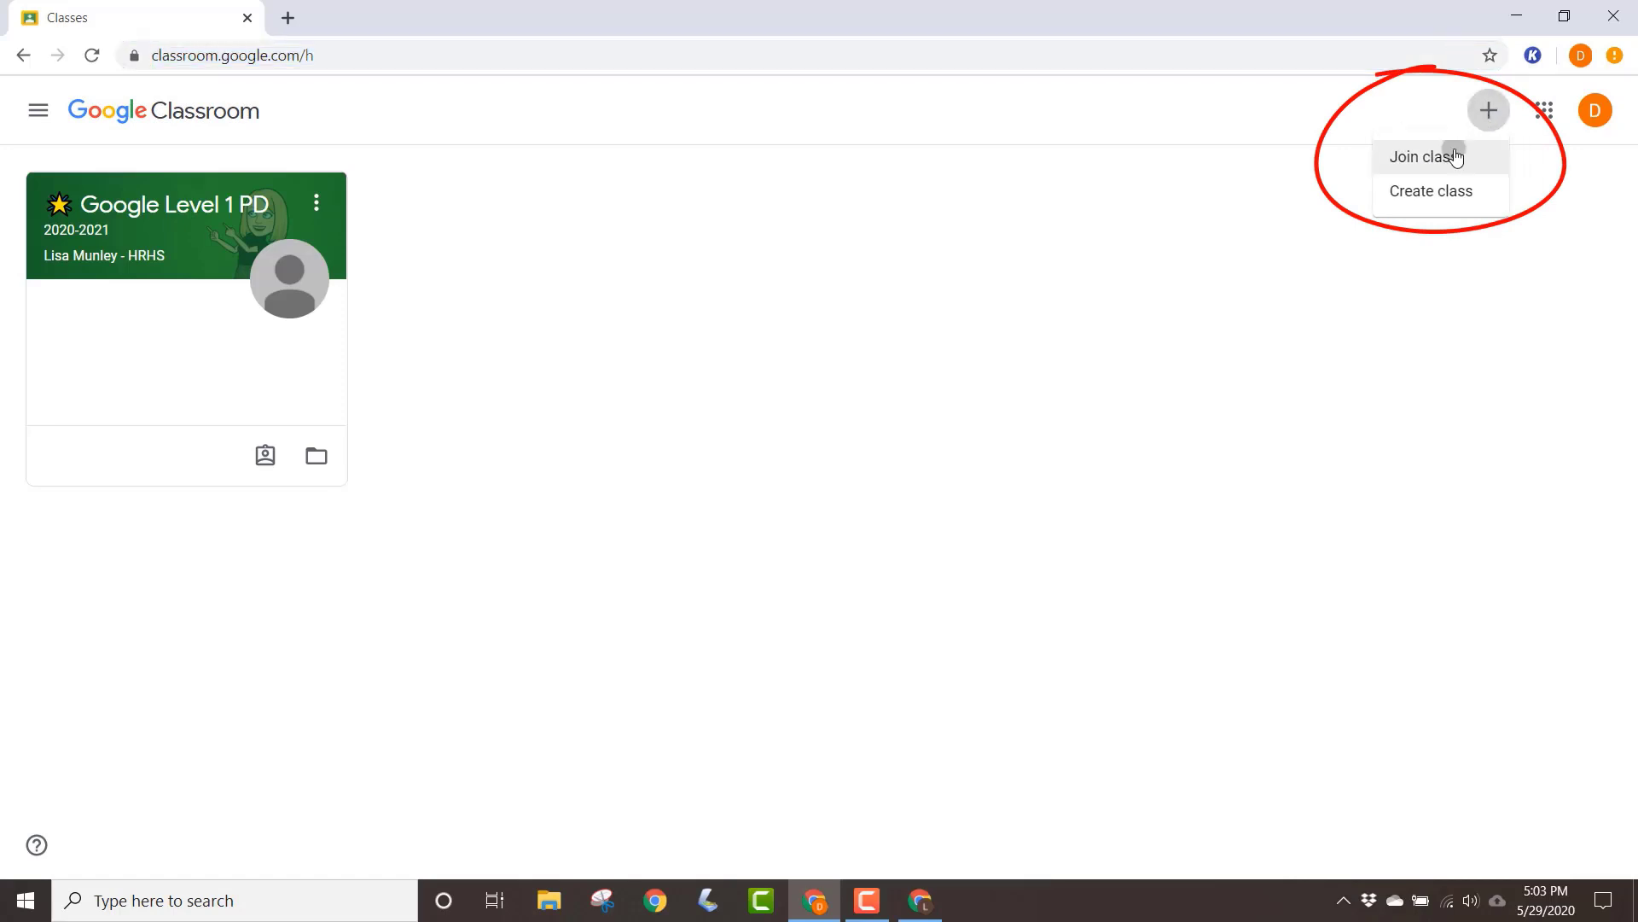
{"action": "left_click", "coordinate": [1438, 158]}
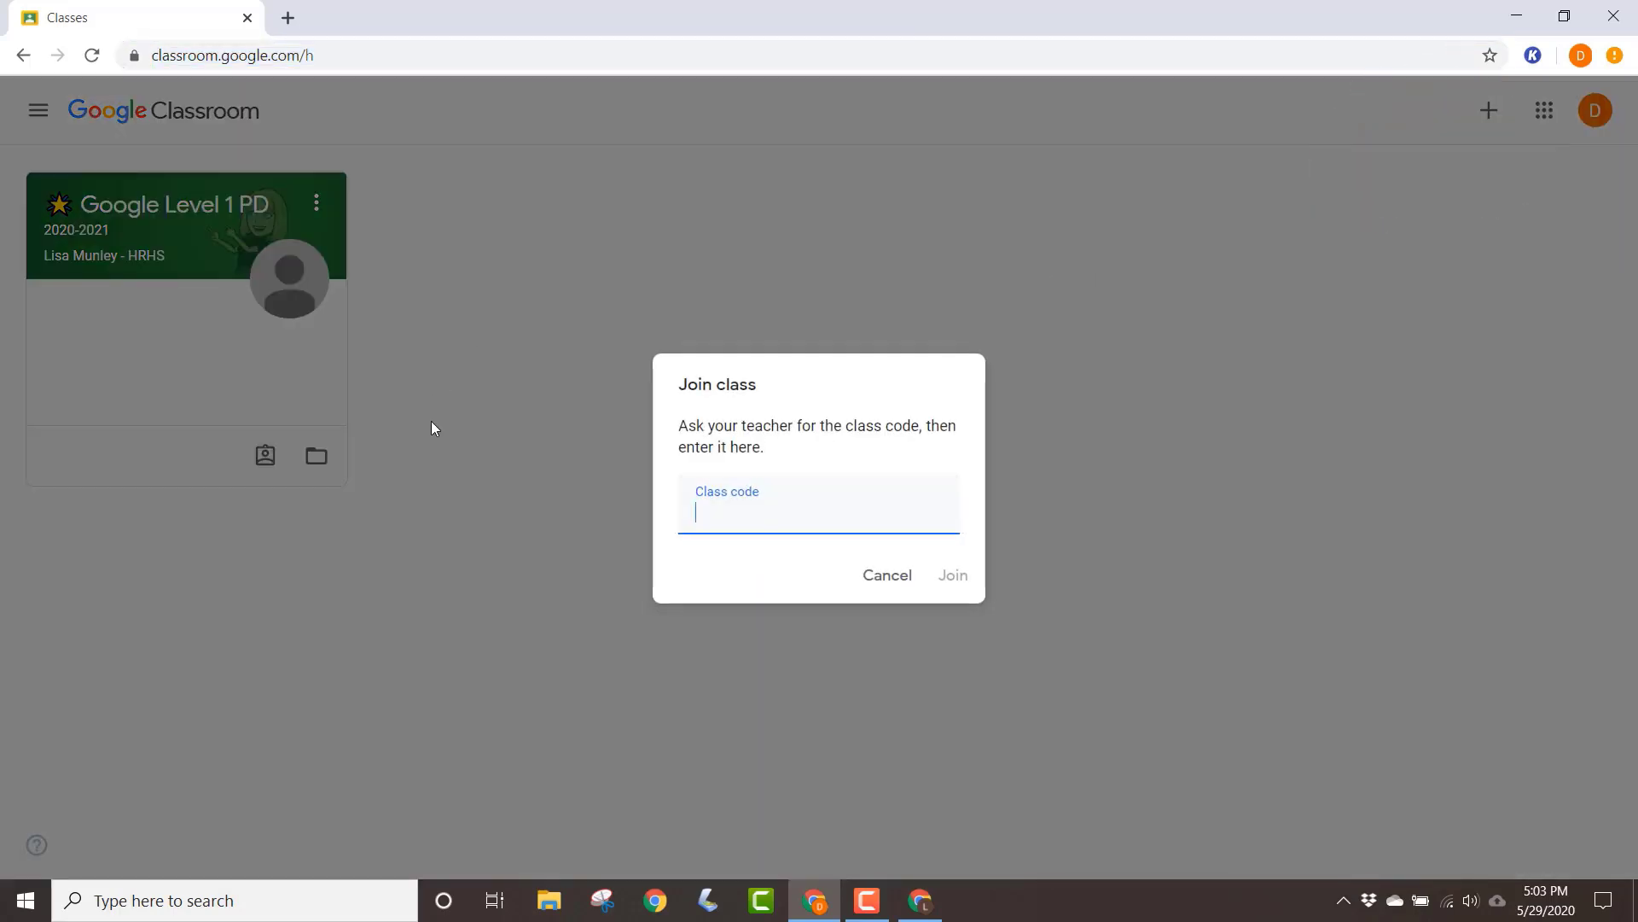
{"action": "left_click", "coordinate": [886, 577]}
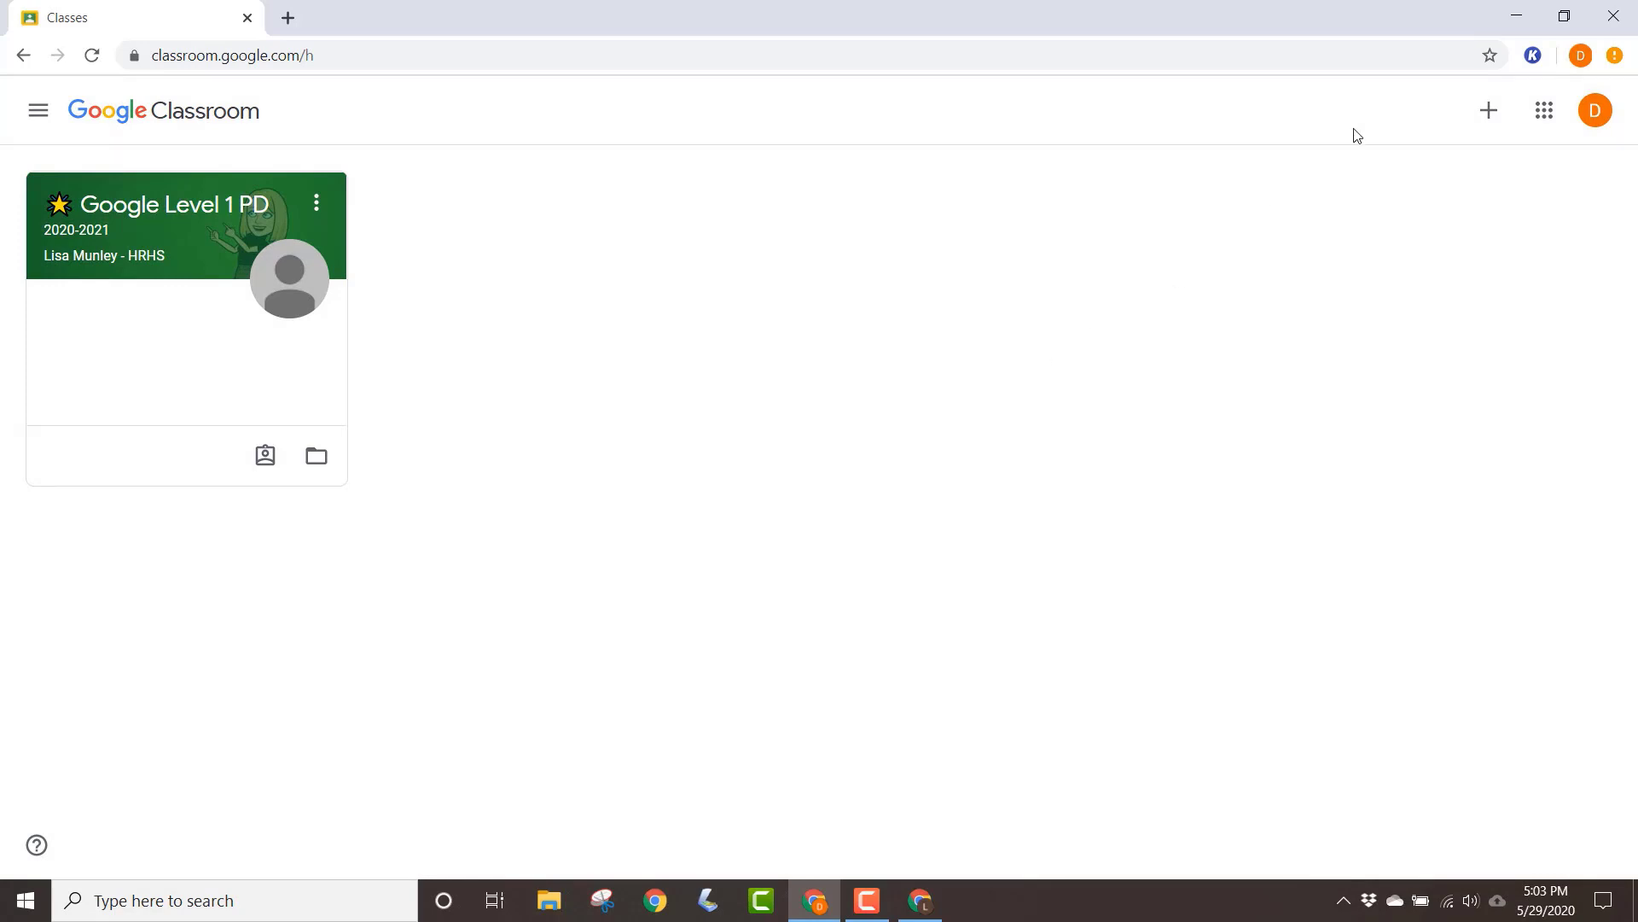
Create a class named "5th Grade Math" with the section "2019-2020"
{"action": "left_click", "coordinate": [1490, 114]}
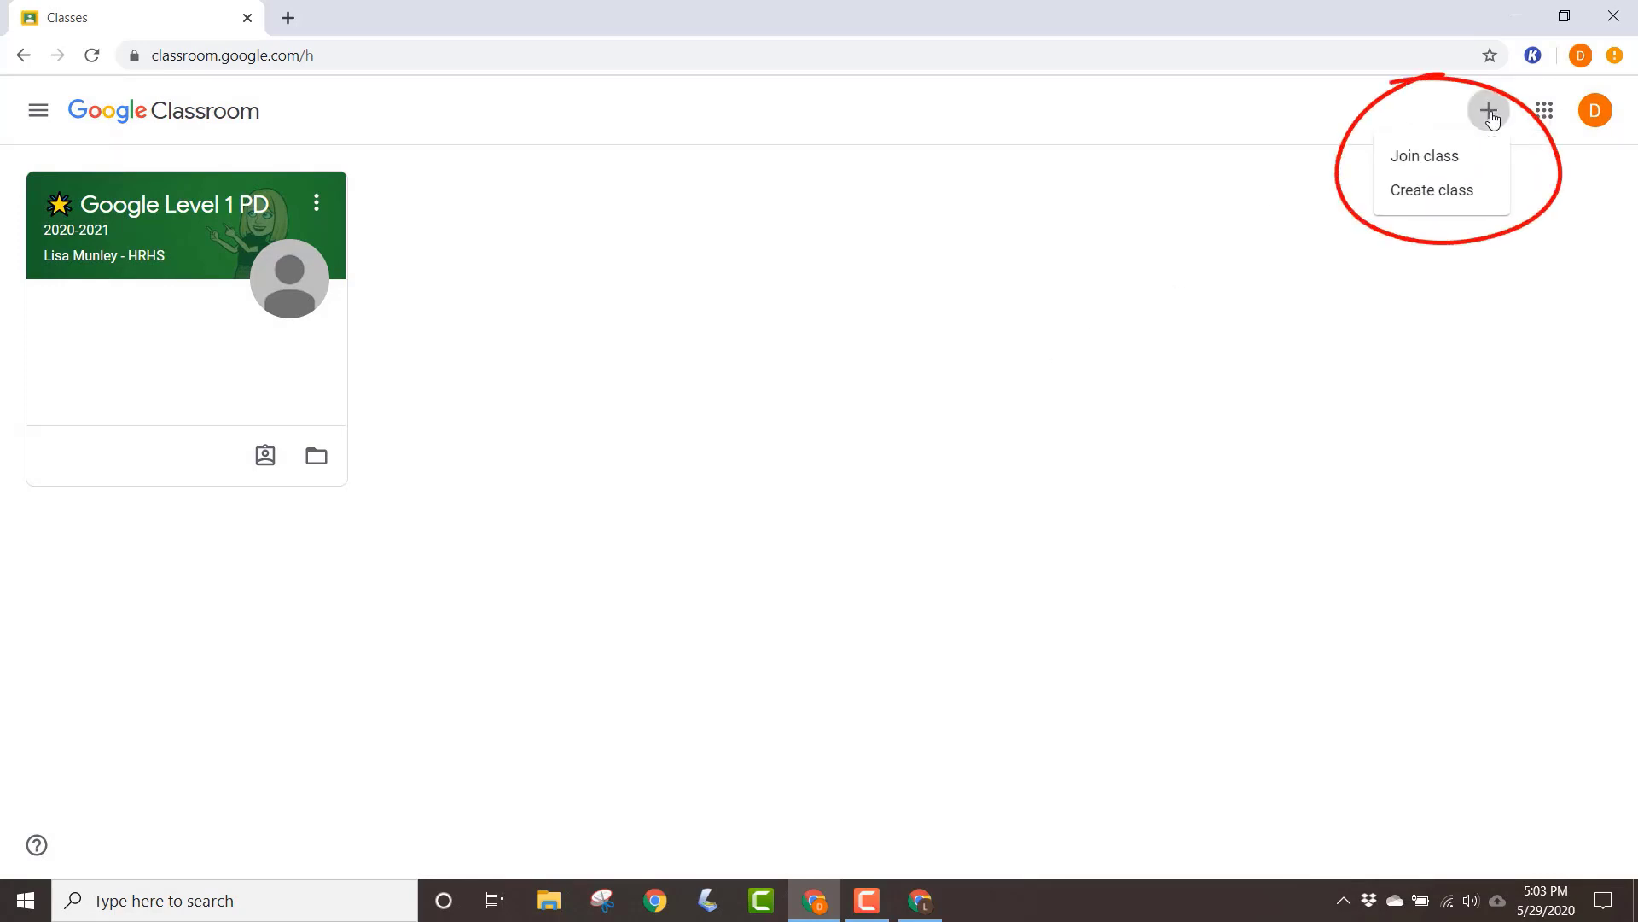
{"action": "left_click", "coordinate": [1465, 192]}
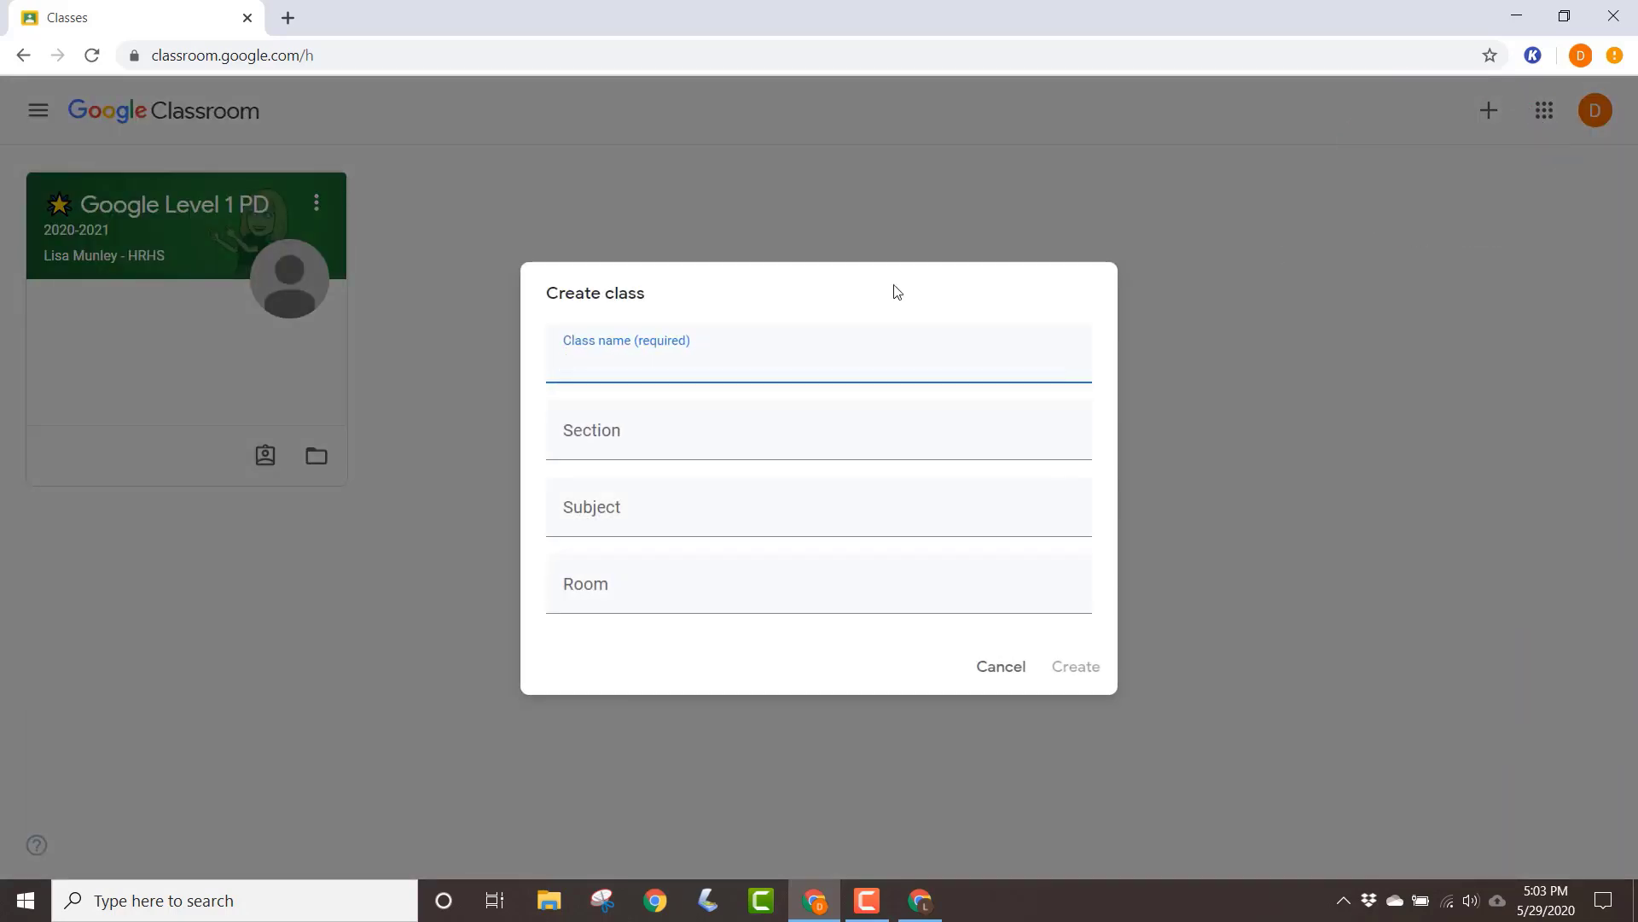
{"action": "type", "text": "5th Grade Math"}
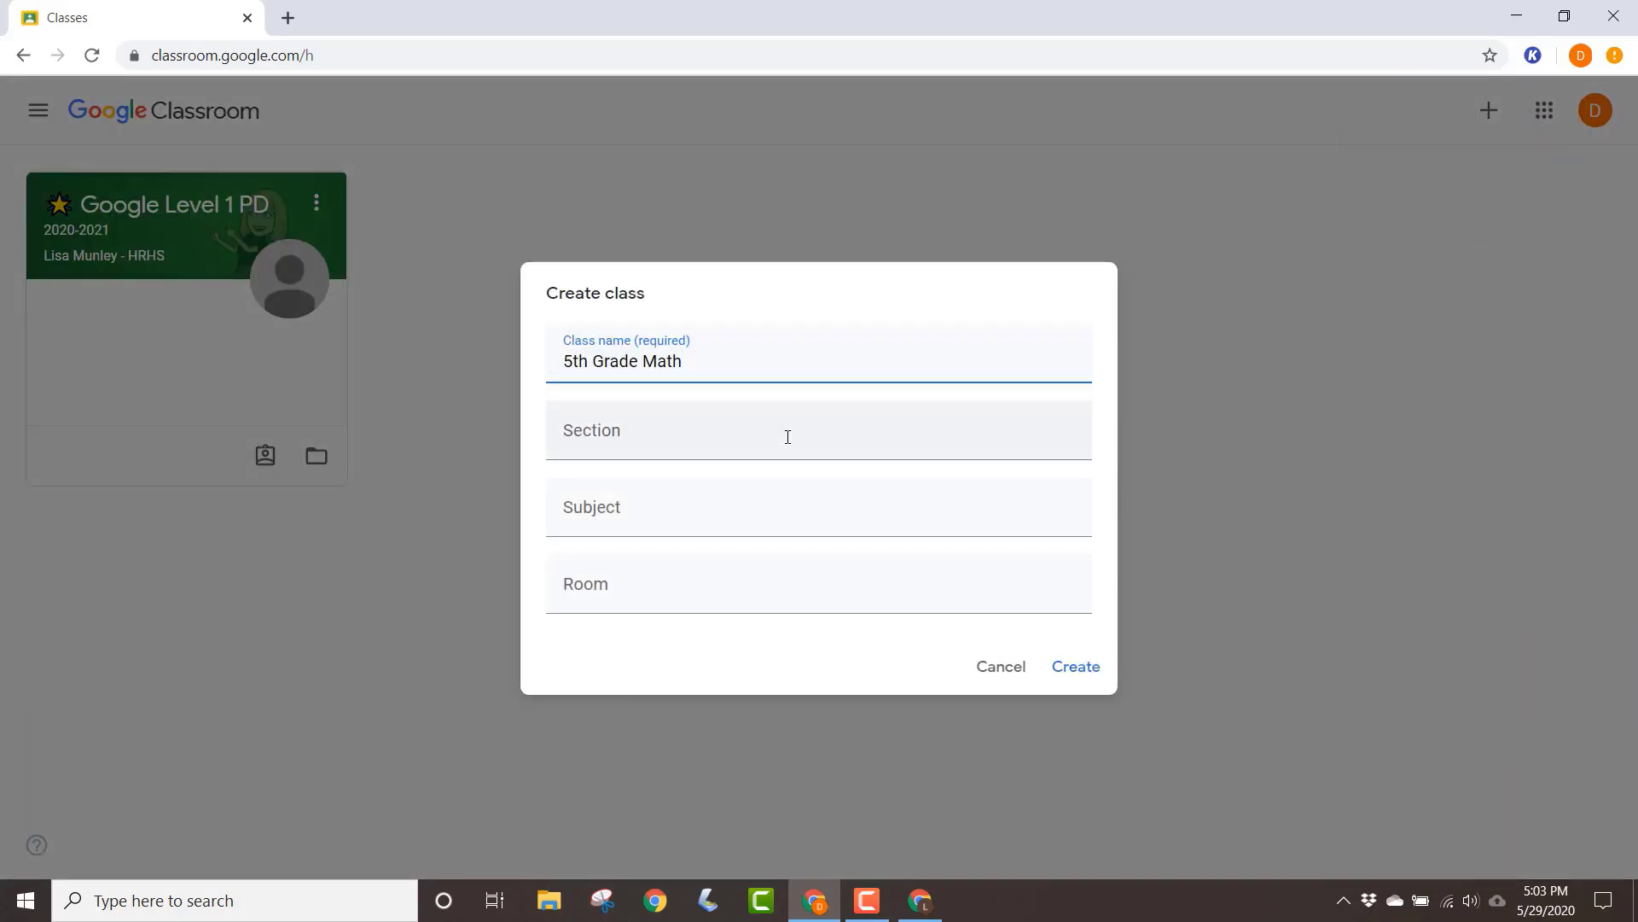
{"action": "left_click", "coordinate": [786, 436]}
{"action": "type", "text": "2019-202"}
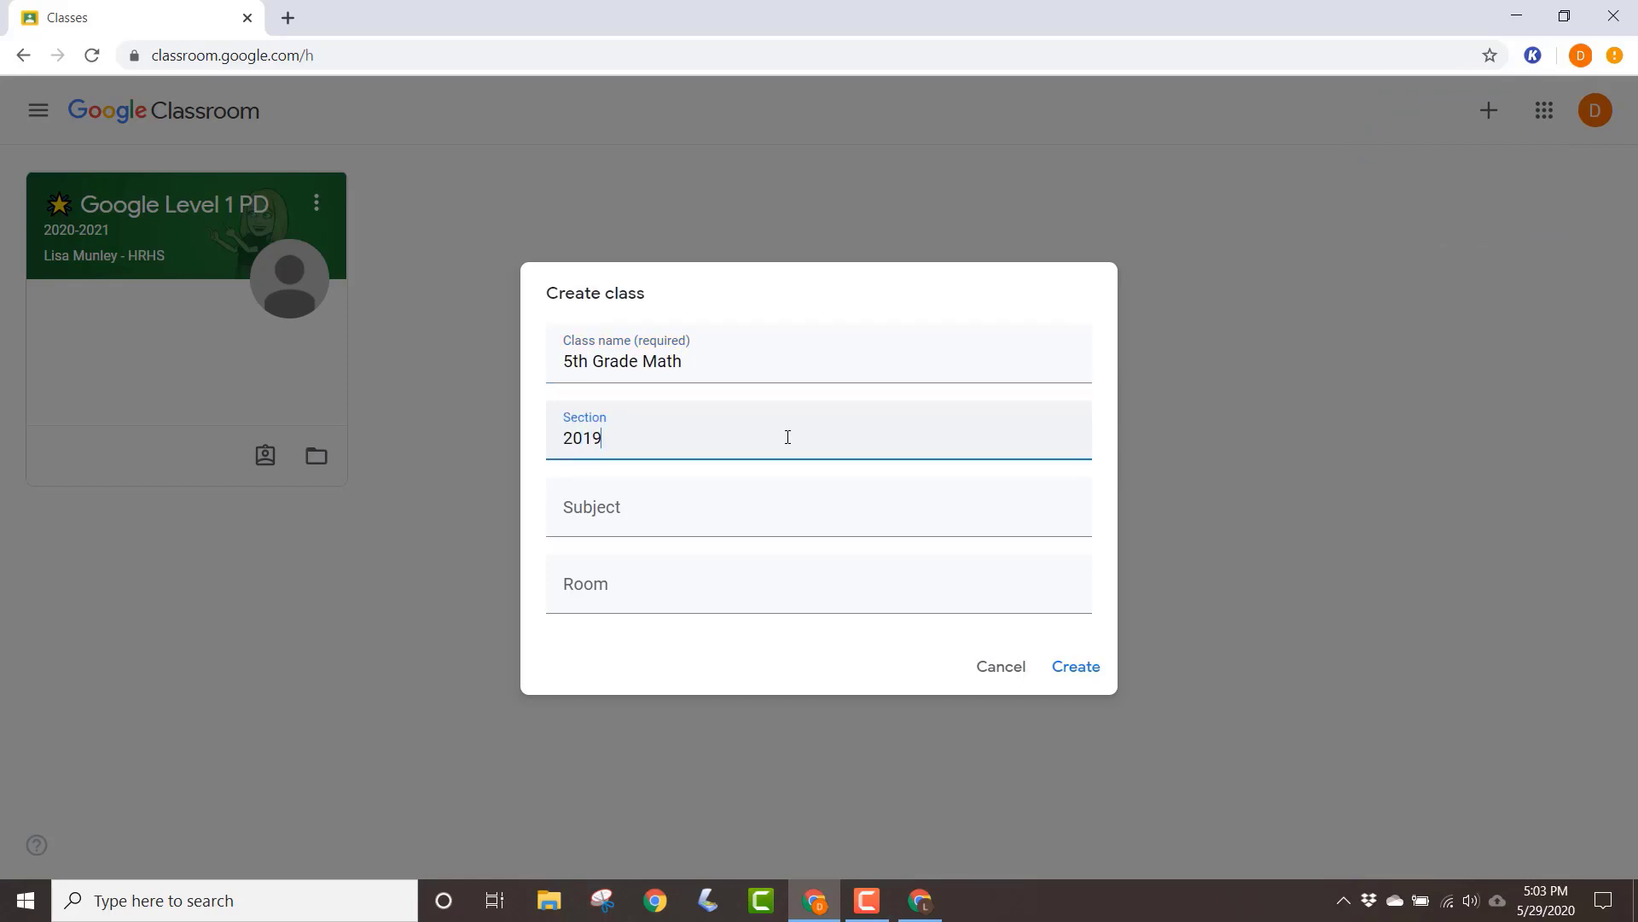
{"action": "type", "text": "0"}
{"action": "left_click", "coordinate": [1081, 665]}
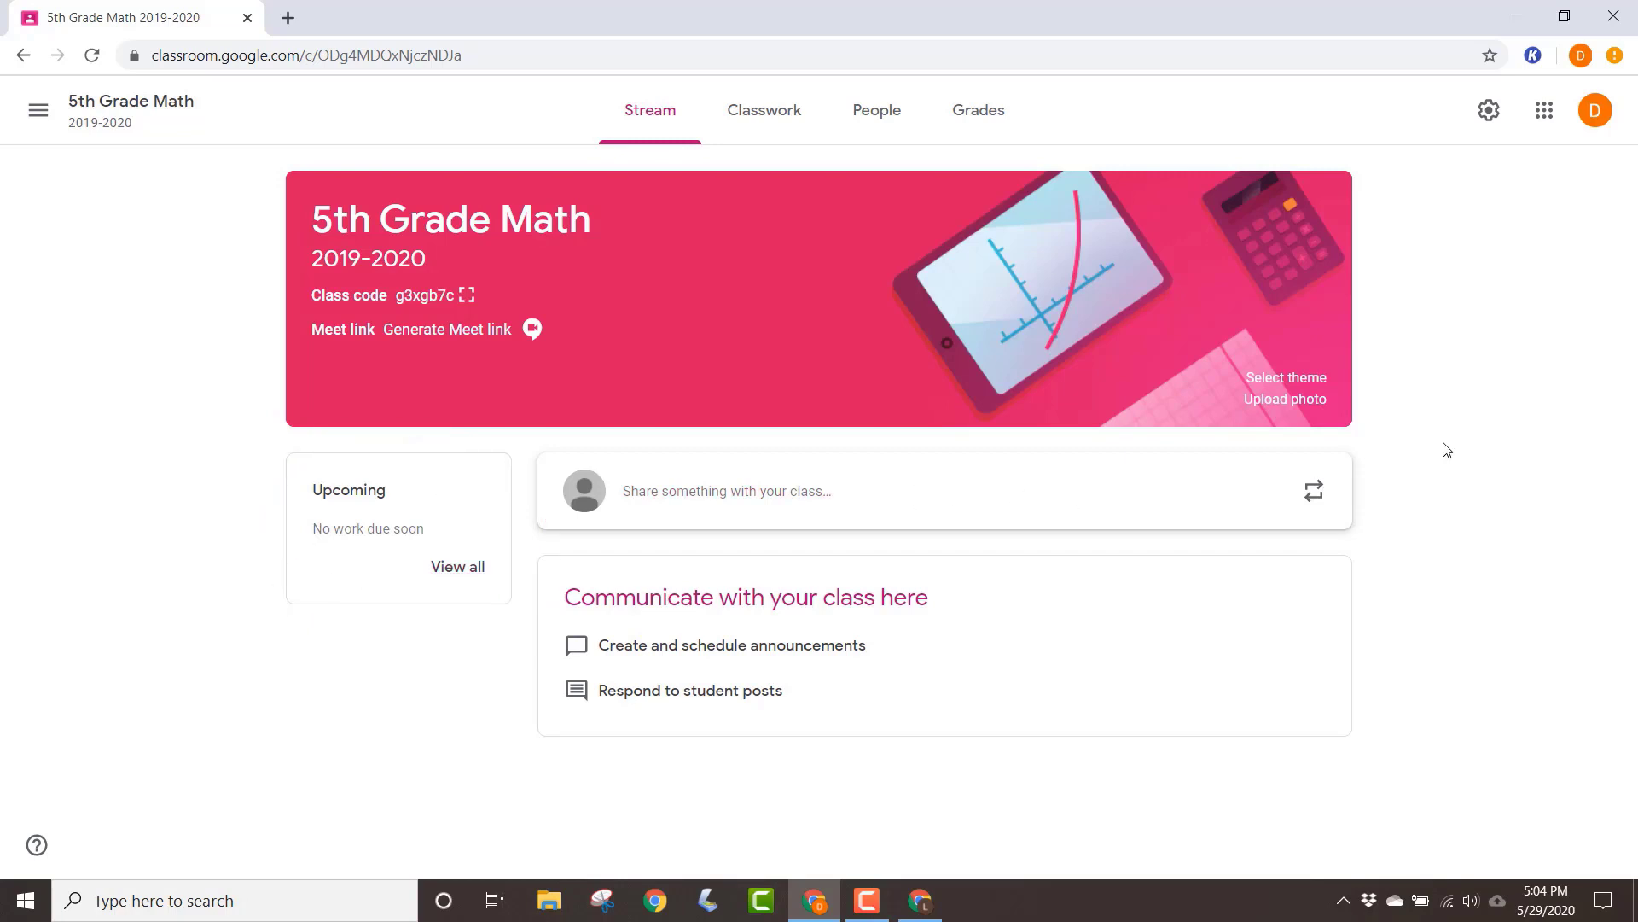
Open the settings of the 5th Grade Math class at the General section
{"action": "left_click", "coordinate": [1490, 114]}
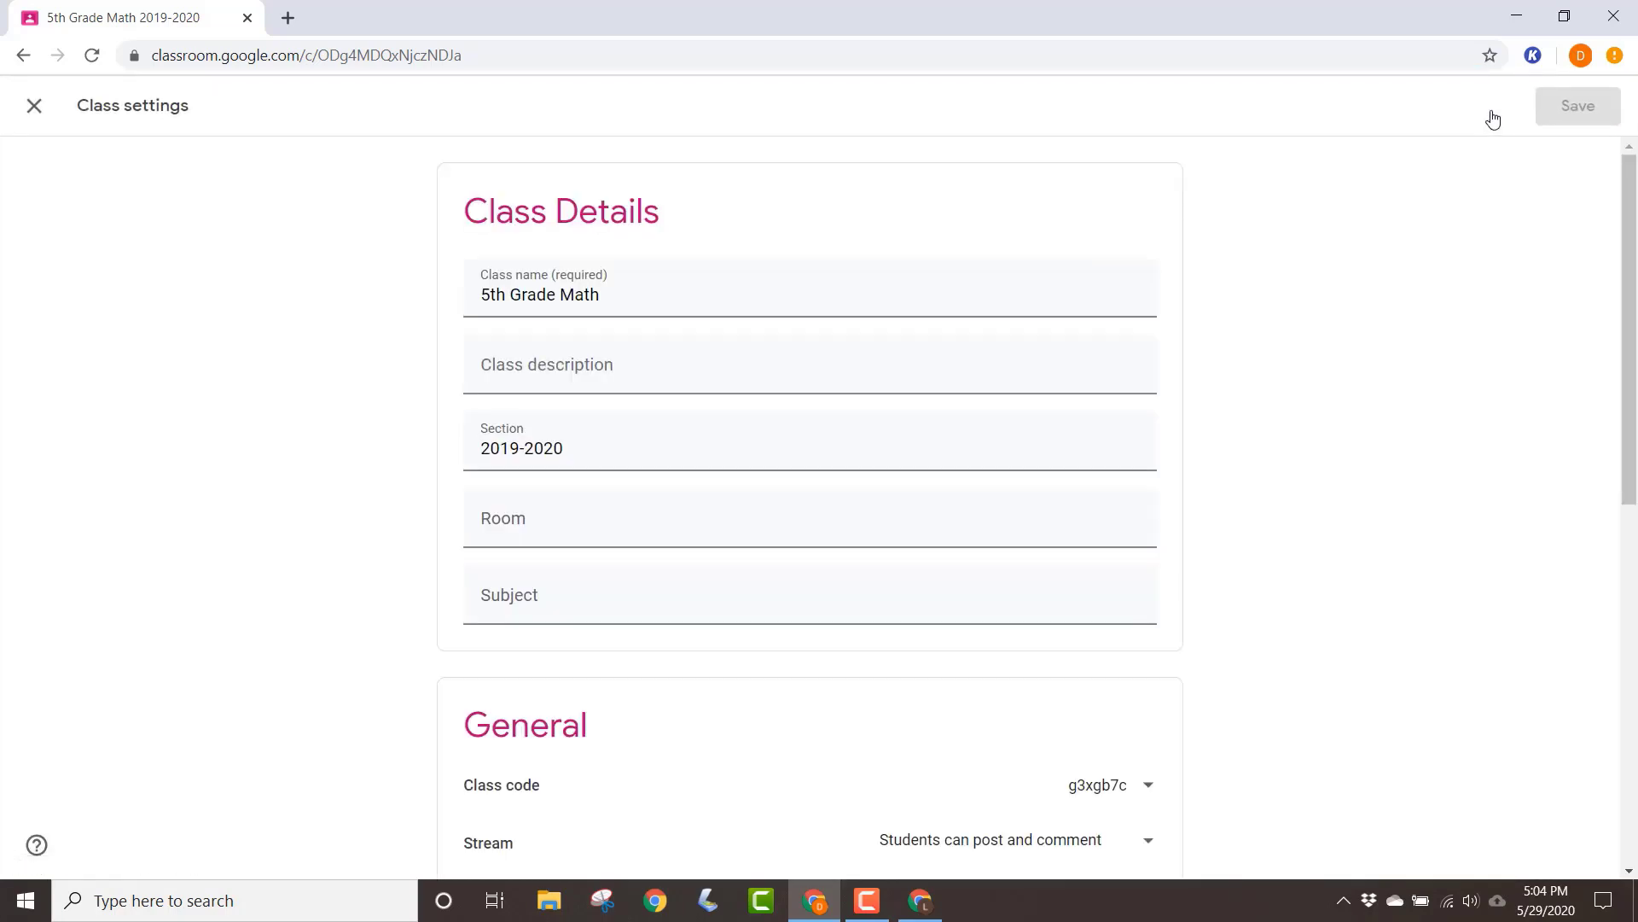
{"action": "scroll", "coordinate": [1340, 499], "scroll_direction": "down", "scroll_amount": 5}
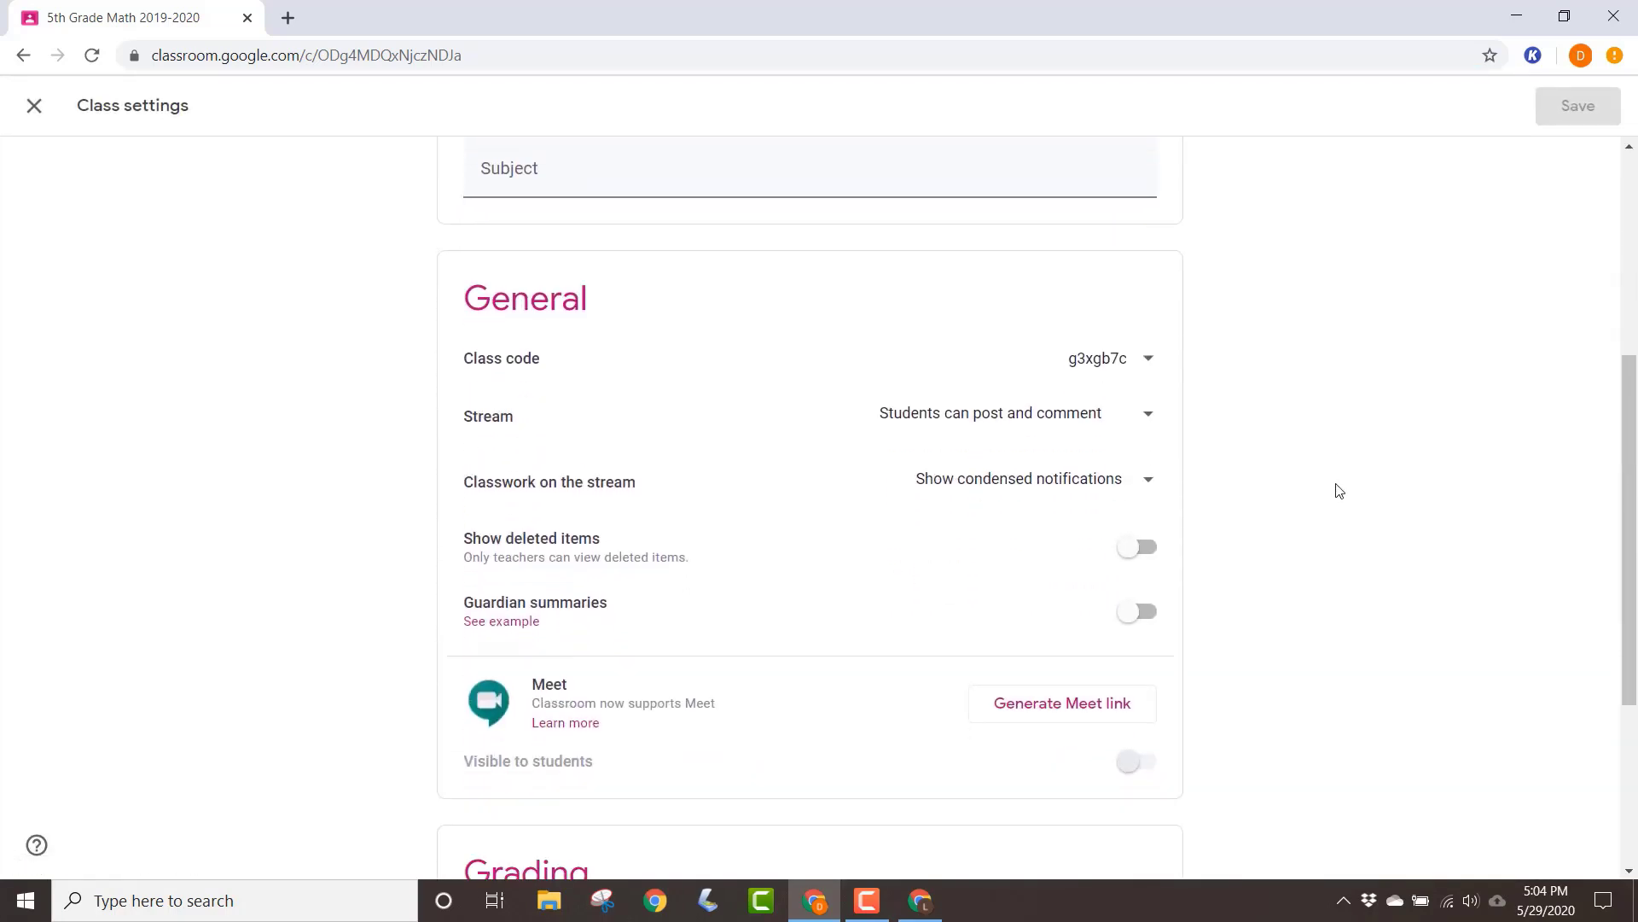
Set Stream to "Only teachers can post or comment" and Classwork on the stream to "Hide notifications"
{"action": "left_click", "coordinate": [1149, 420]}
{"action": "left_click", "coordinate": [1078, 512]}
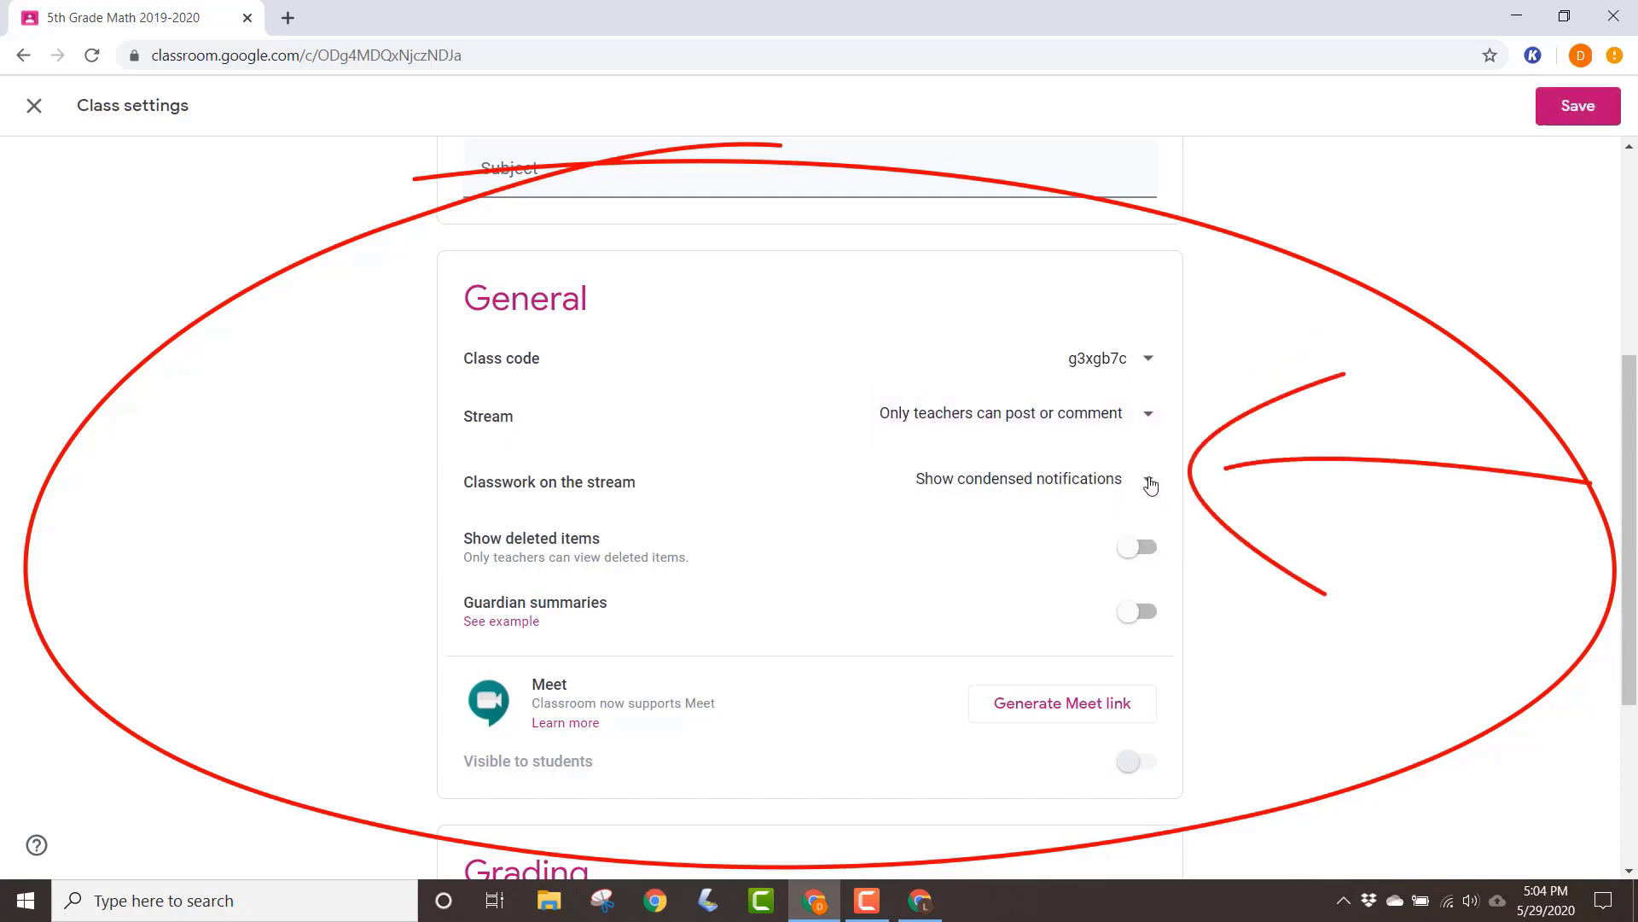
{"action": "left_click", "coordinate": [1150, 483]}
{"action": "left_click", "coordinate": [1087, 524]}
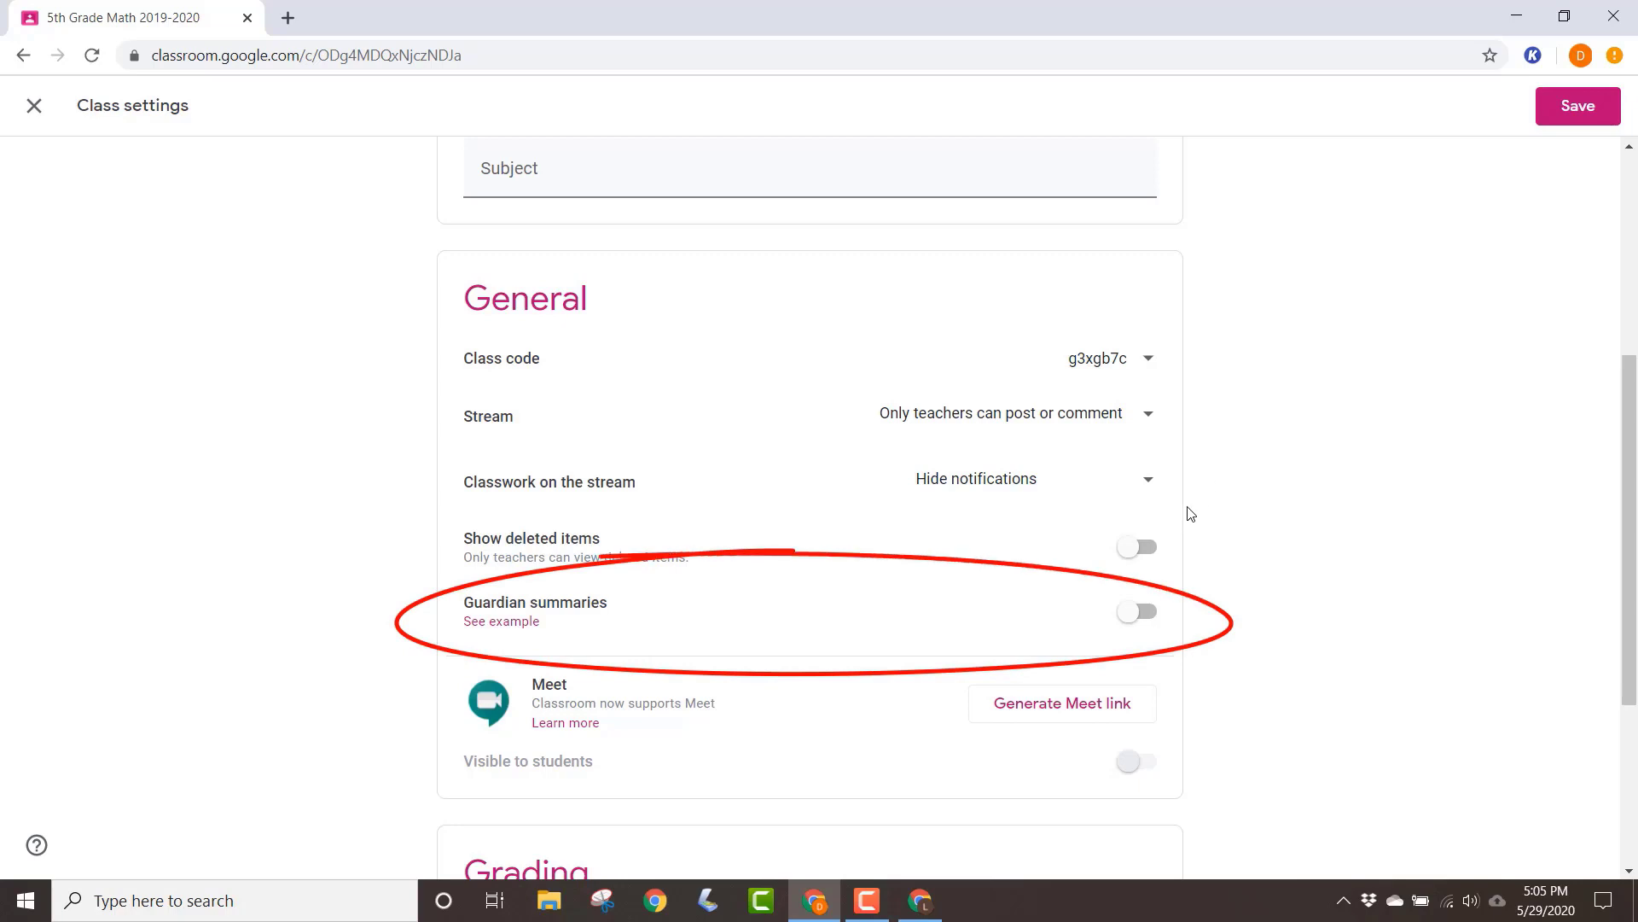
Turn on guardian summaries, adding all taught classes to the guardian email summaries
{"action": "left_click", "coordinate": [1145, 612]}
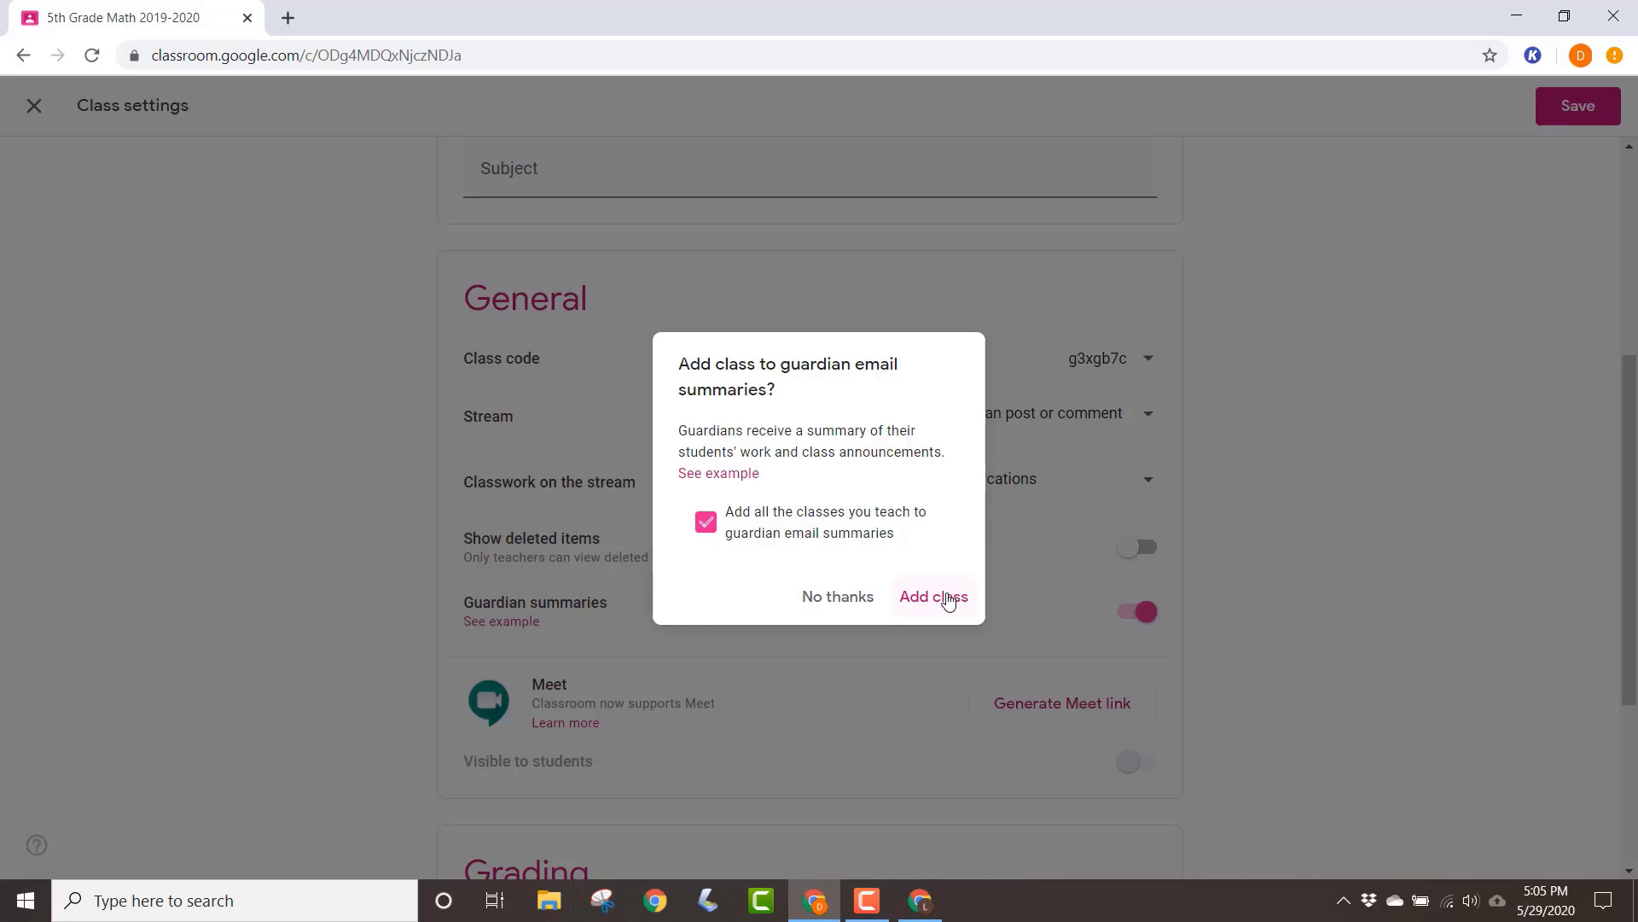
{"action": "left_click", "coordinate": [924, 598]}
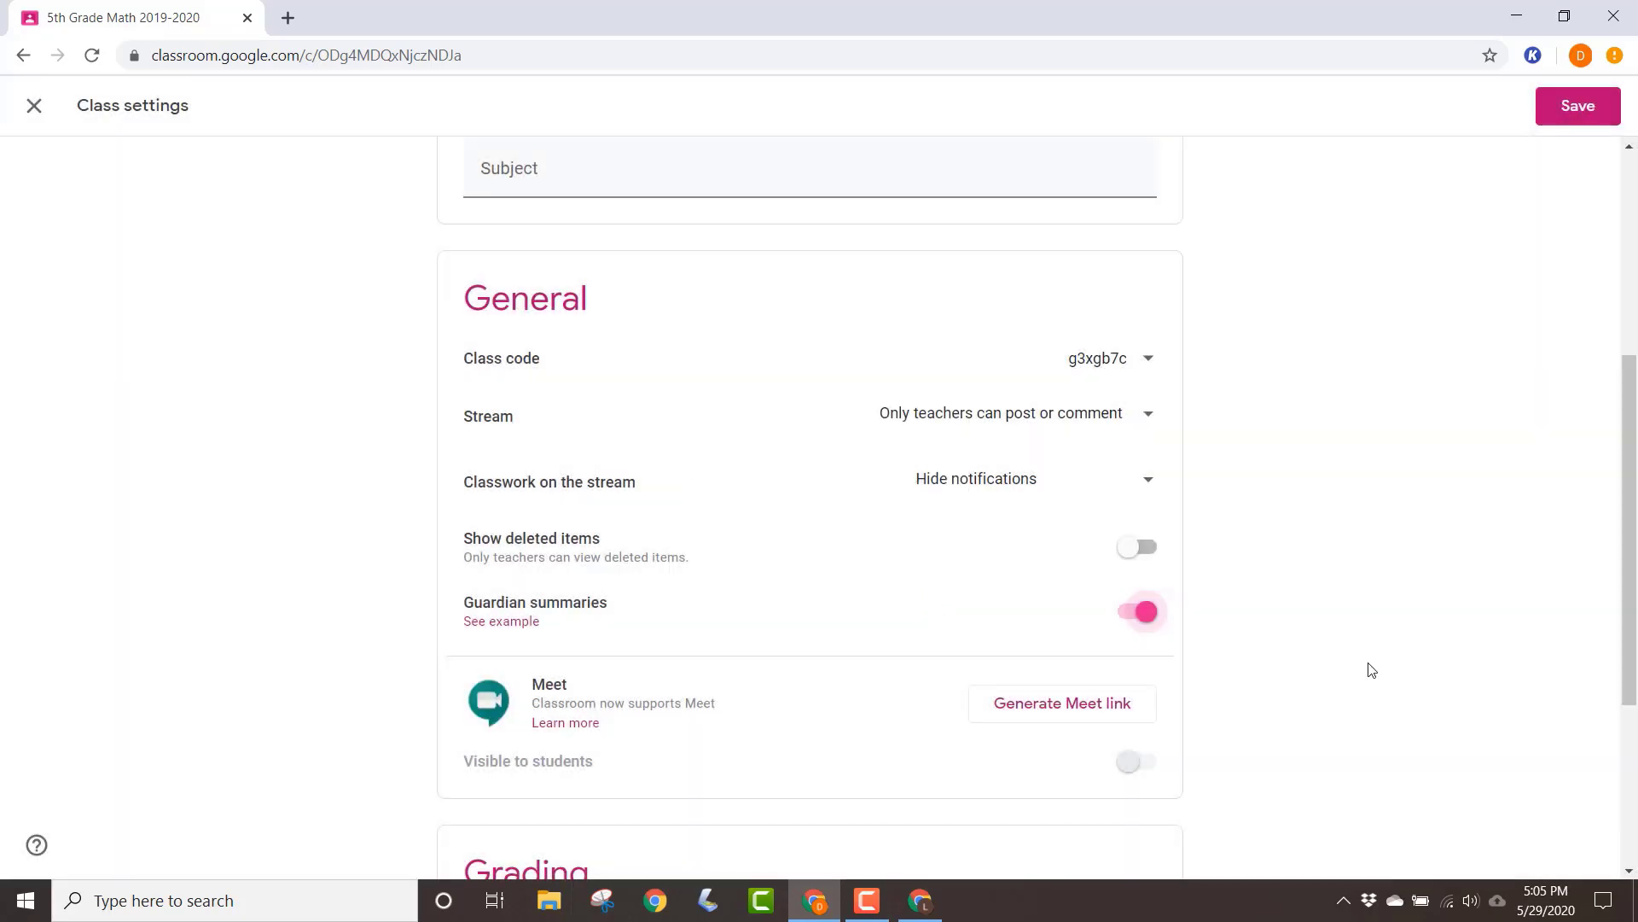
Generate a Meet link for the class, turn on guardian summaries, and save the class settings
{"action": "scroll", "coordinate": [1371, 670], "scroll_direction": "down", "scroll_amount": 1}
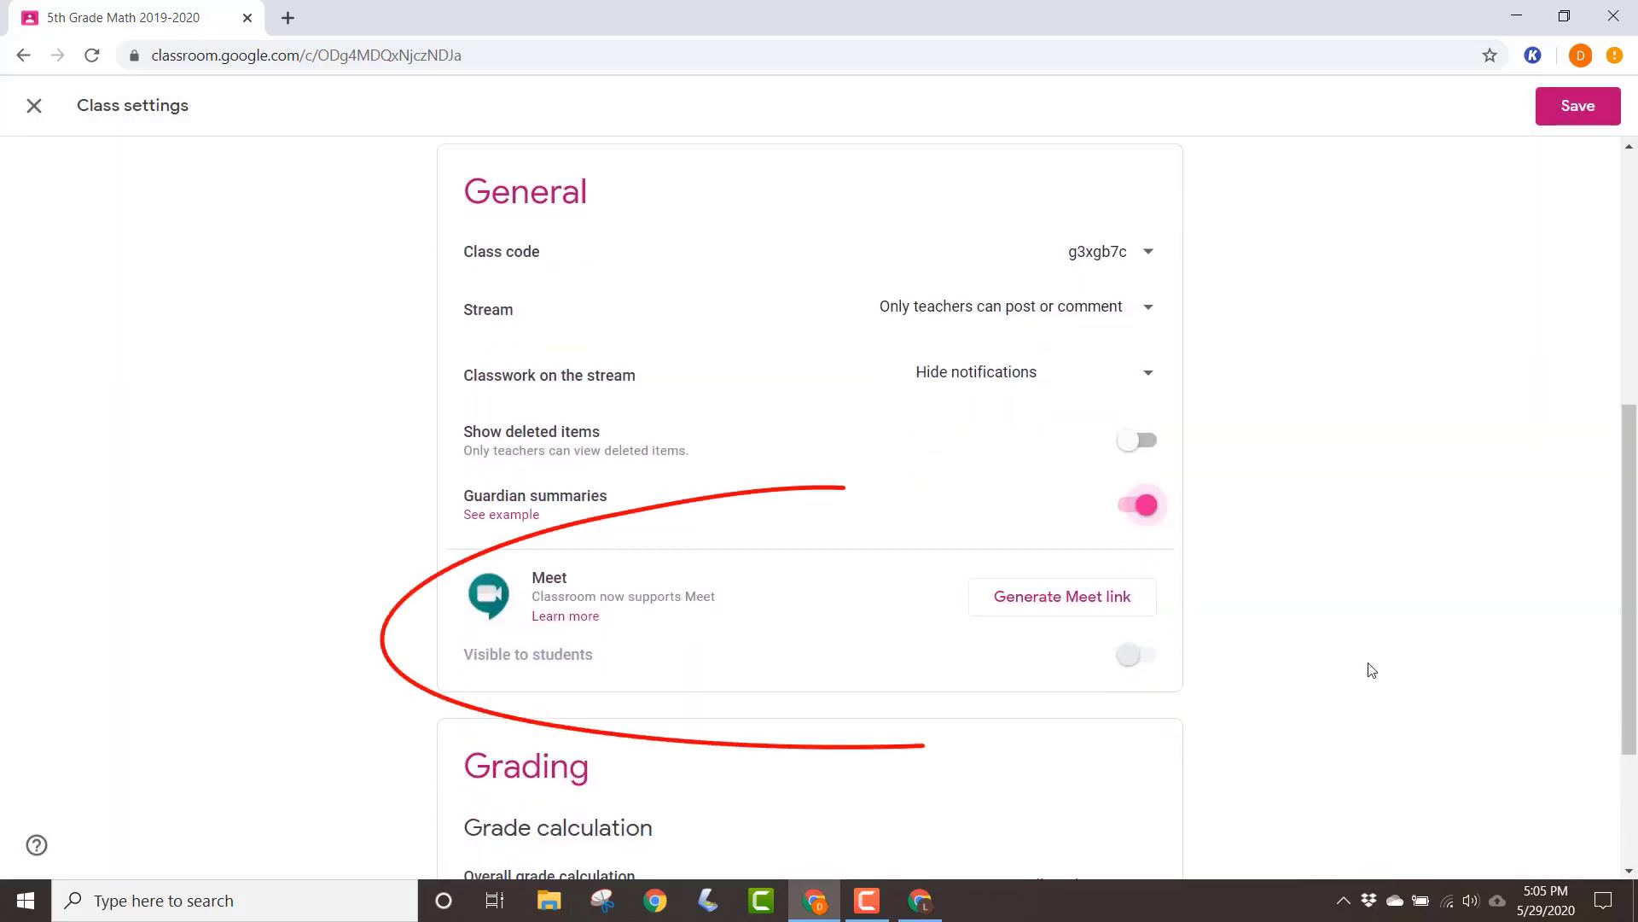
{"action": "left_click", "coordinate": [1084, 596]}
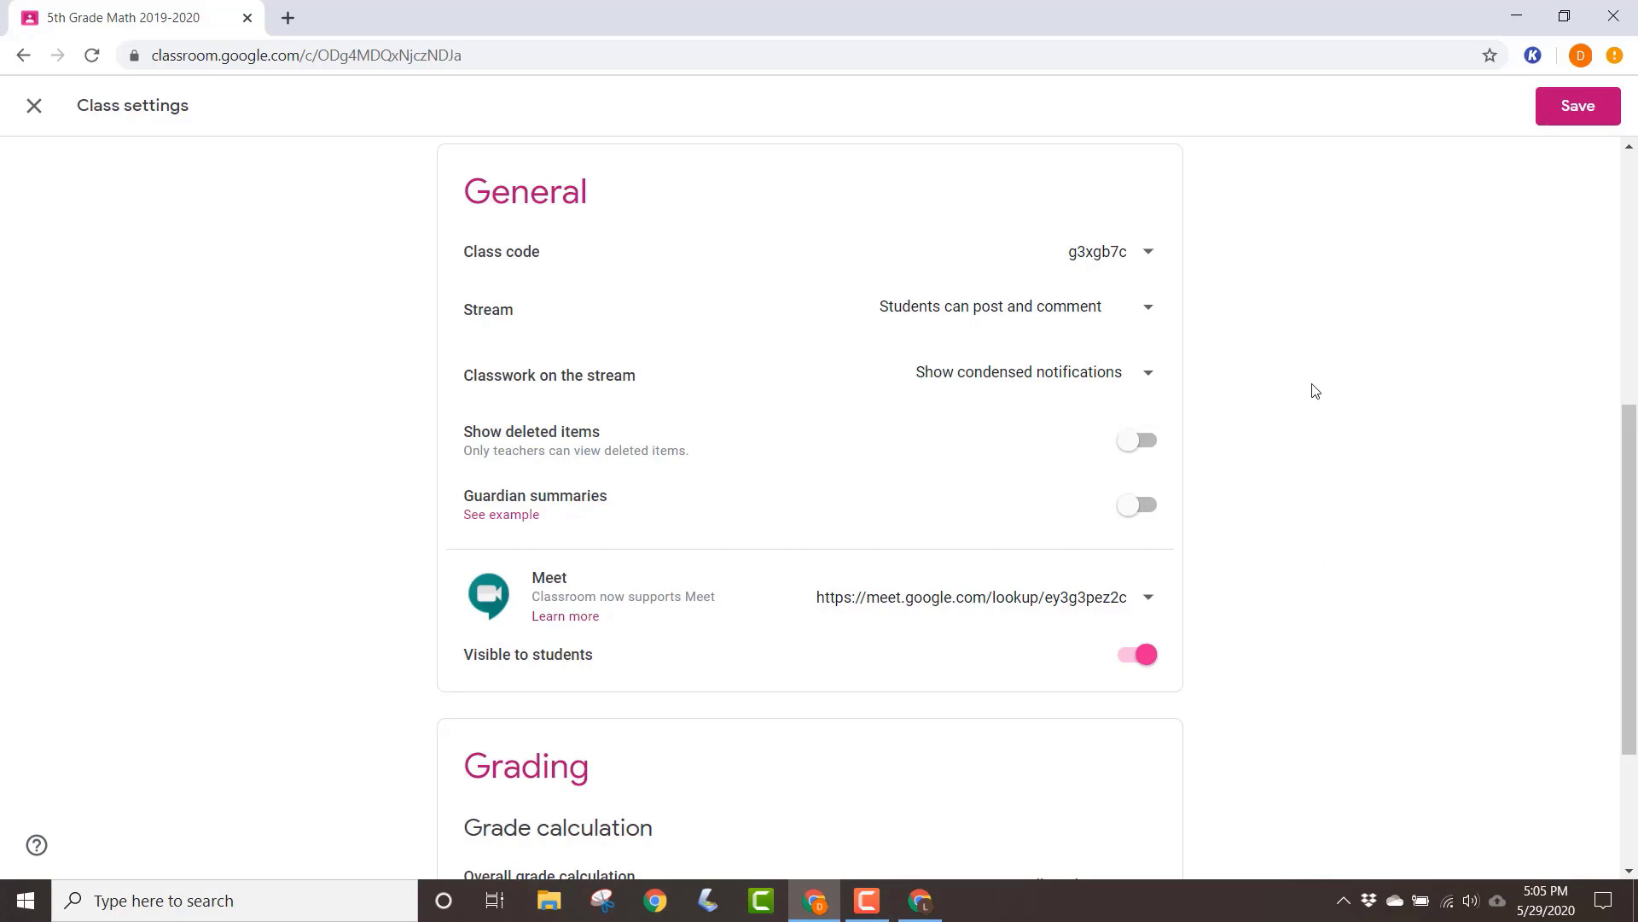
{"action": "left_click", "coordinate": [1140, 505]}
{"action": "left_click", "coordinate": [946, 595]}
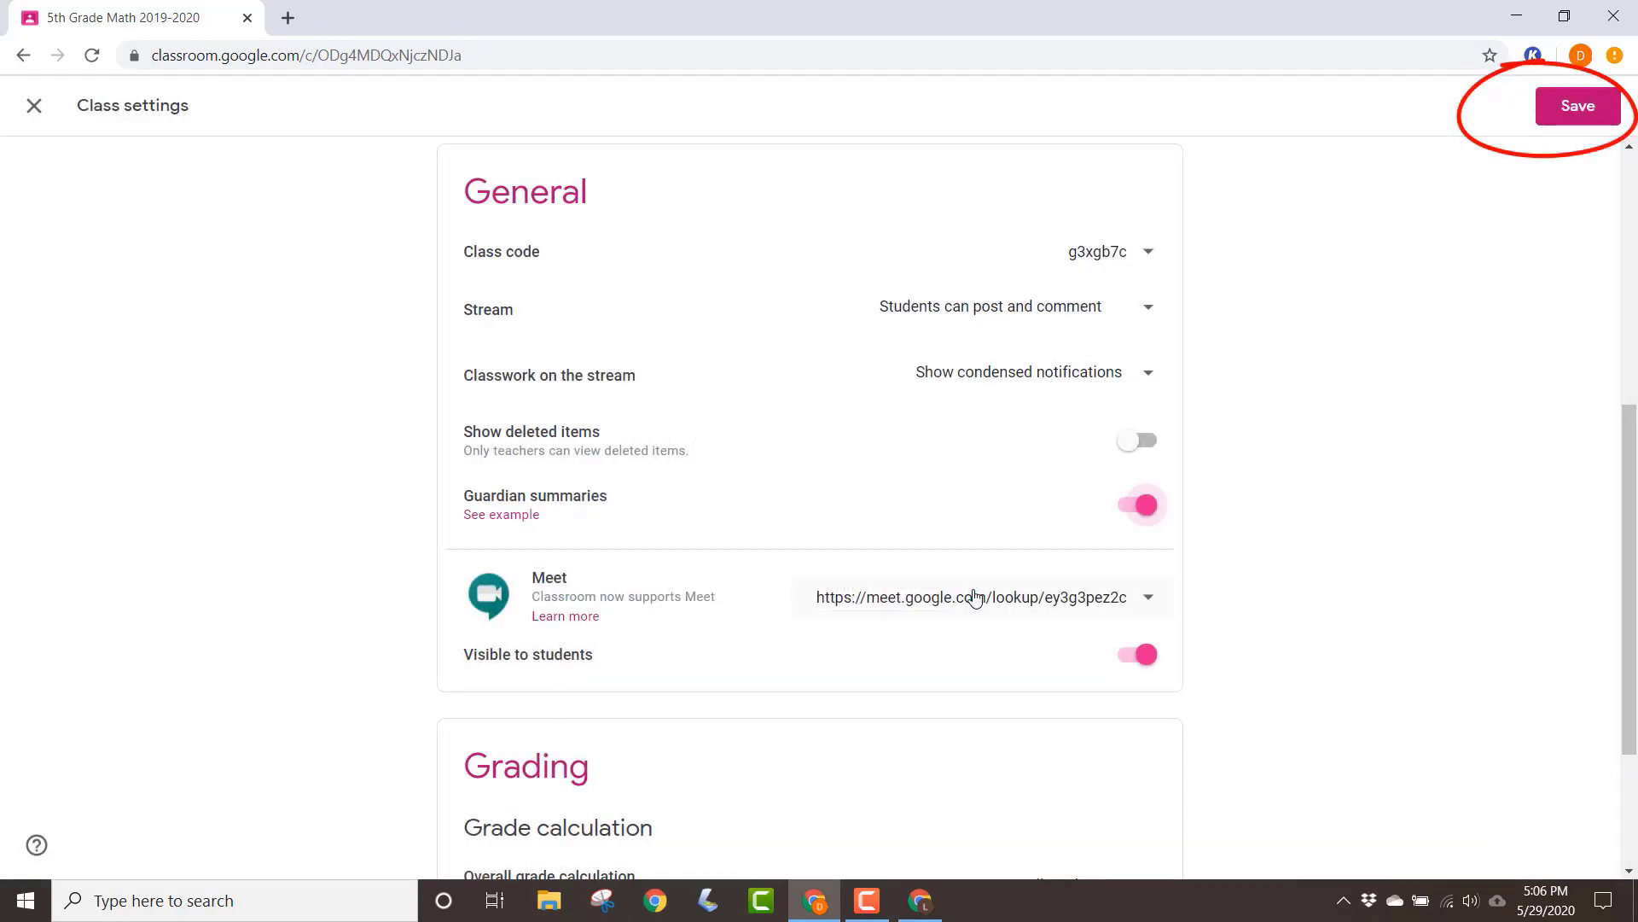
{"action": "left_click", "coordinate": [1577, 106]}
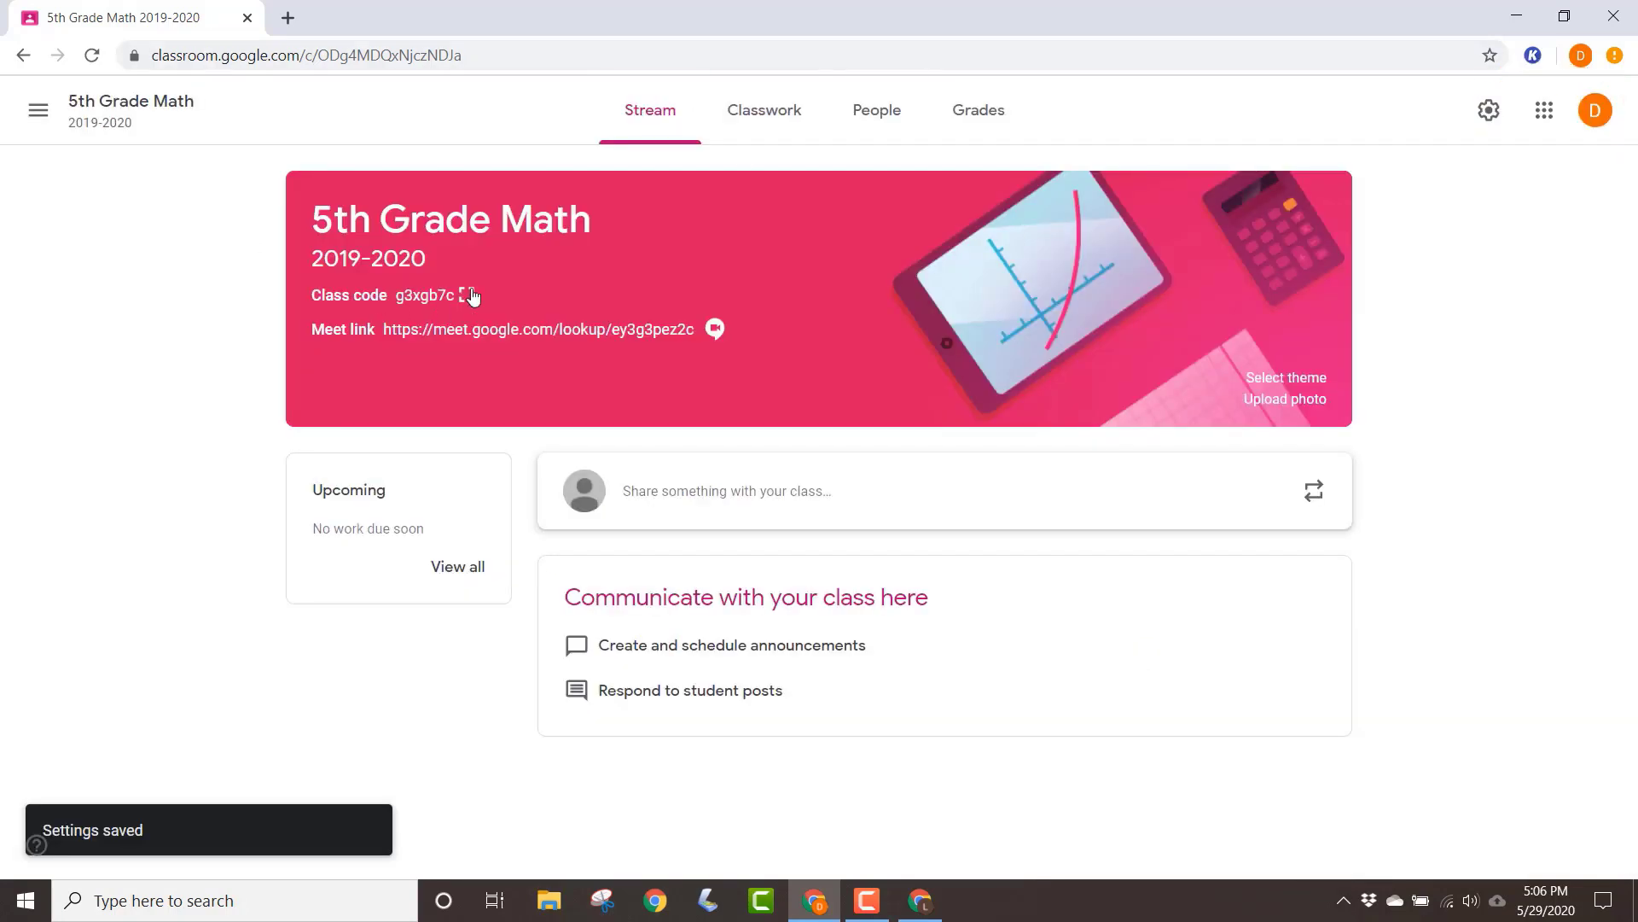
Review the class's Grades and People pages
{"action": "left_click", "coordinate": [958, 120]}
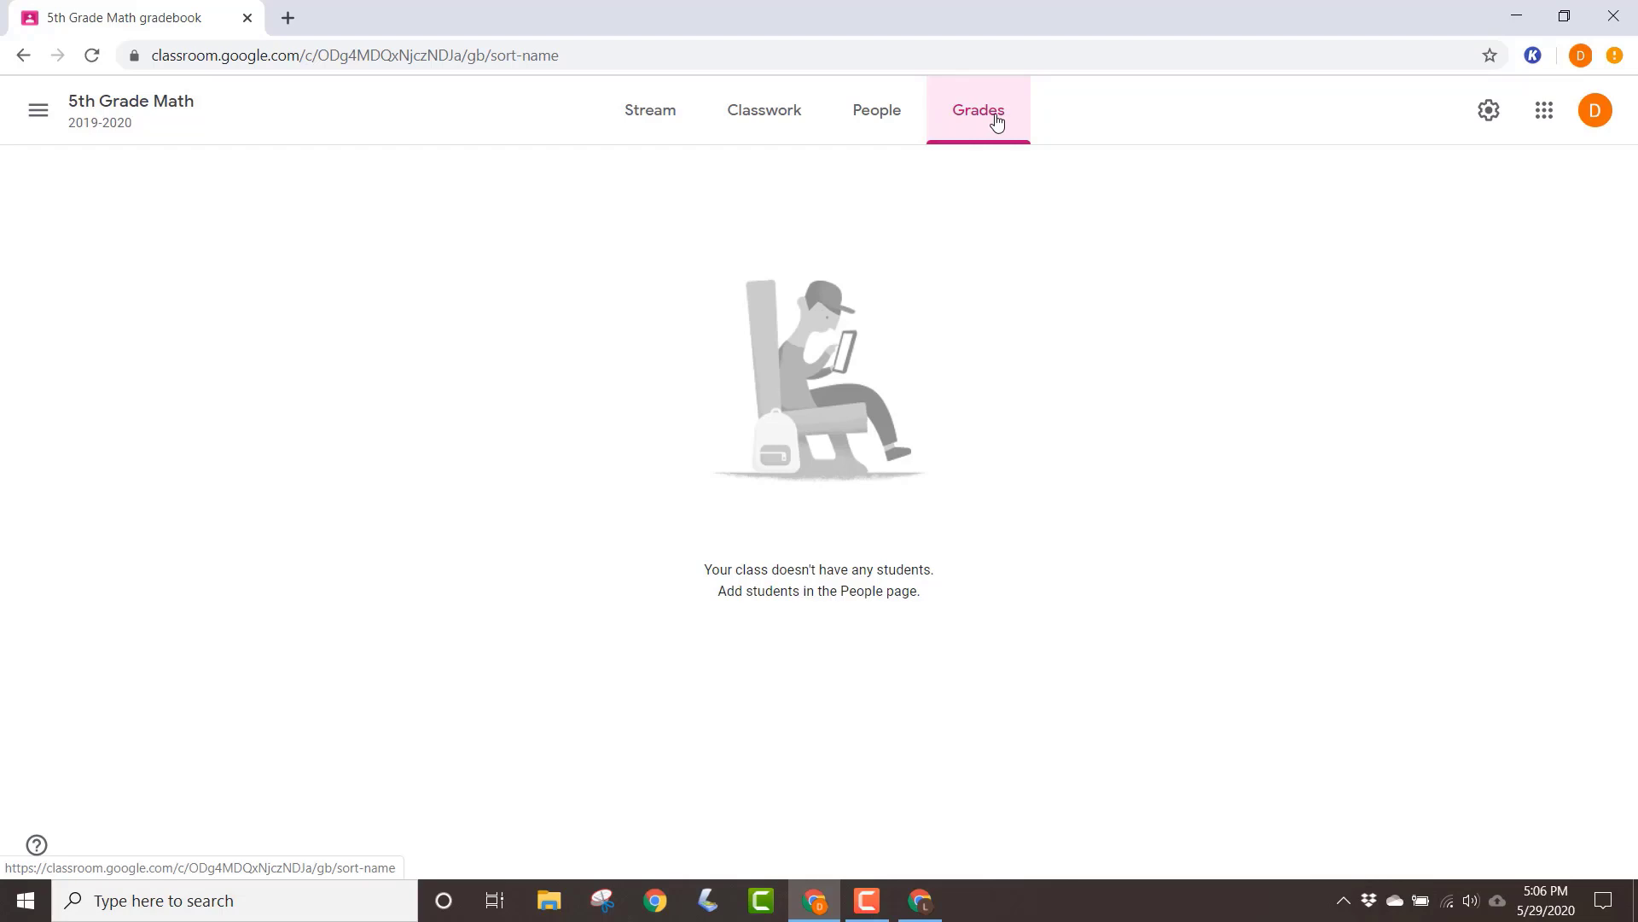
{"action": "left_click", "coordinate": [872, 122]}
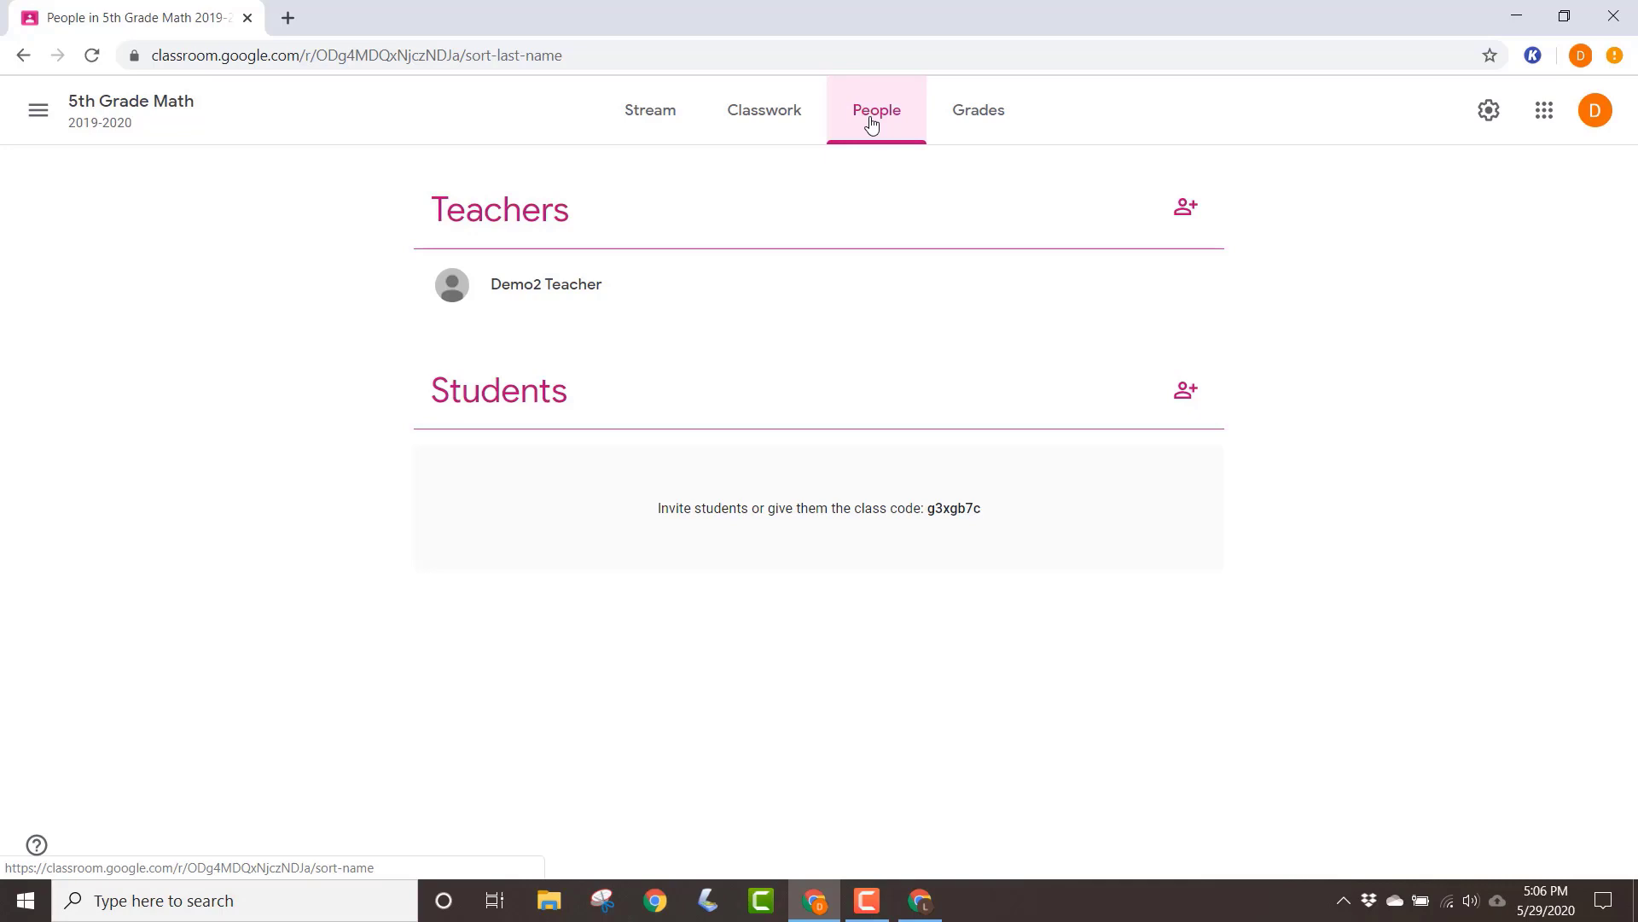
Start a new assignment in Classwork and title it "Sample Assignment 1"
{"action": "left_click", "coordinate": [754, 117]}
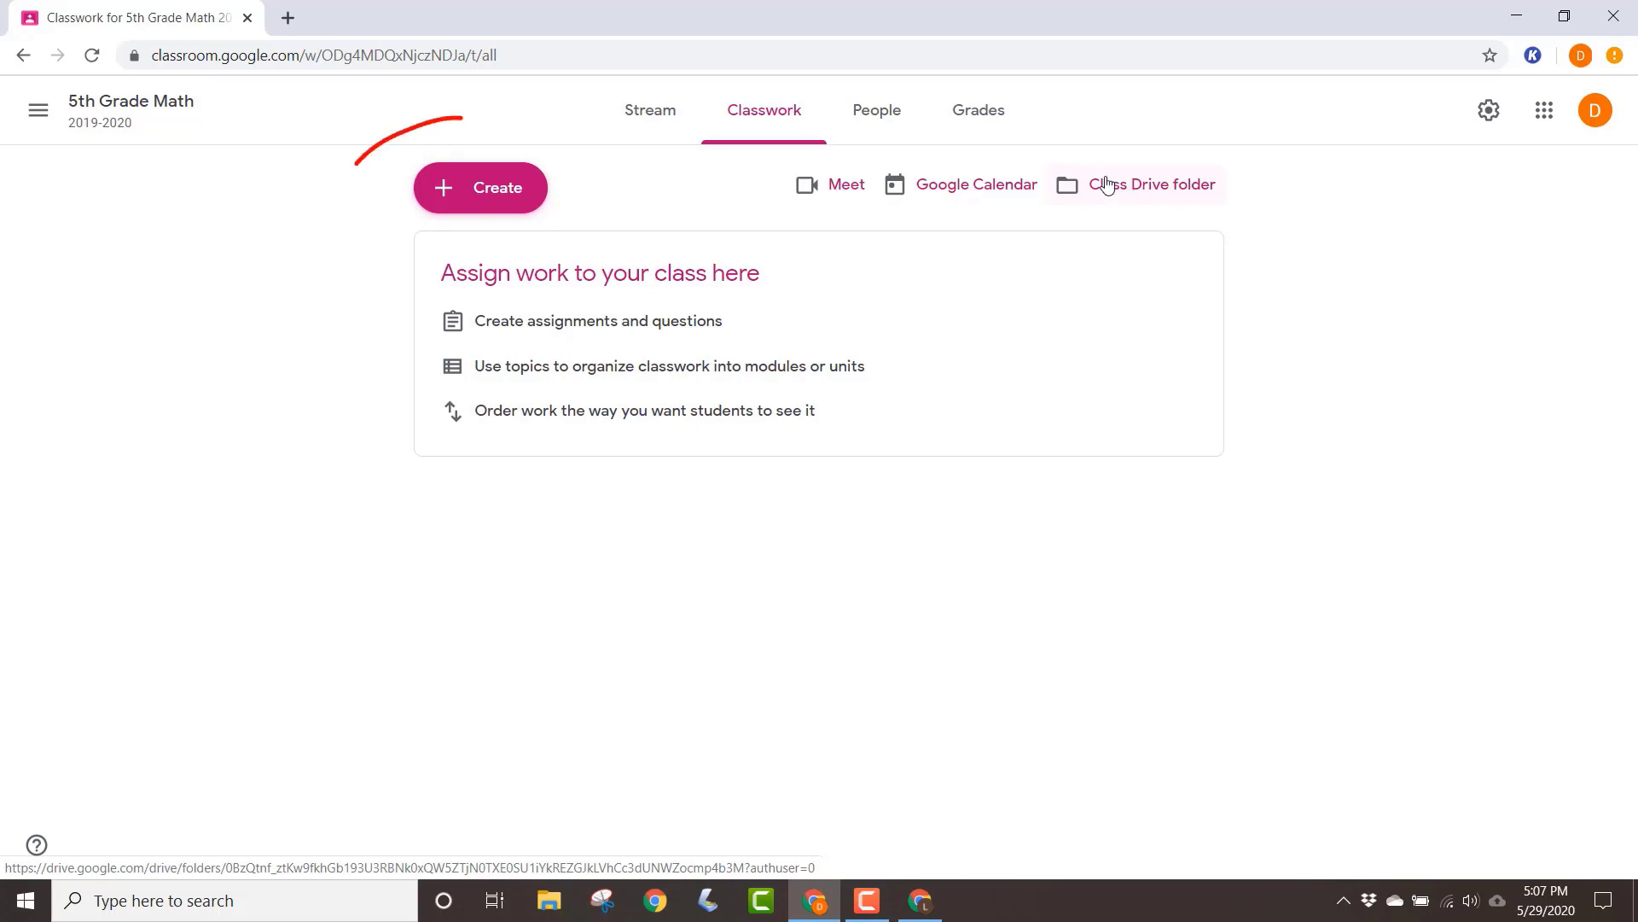
{"action": "left_click", "coordinate": [500, 197]}
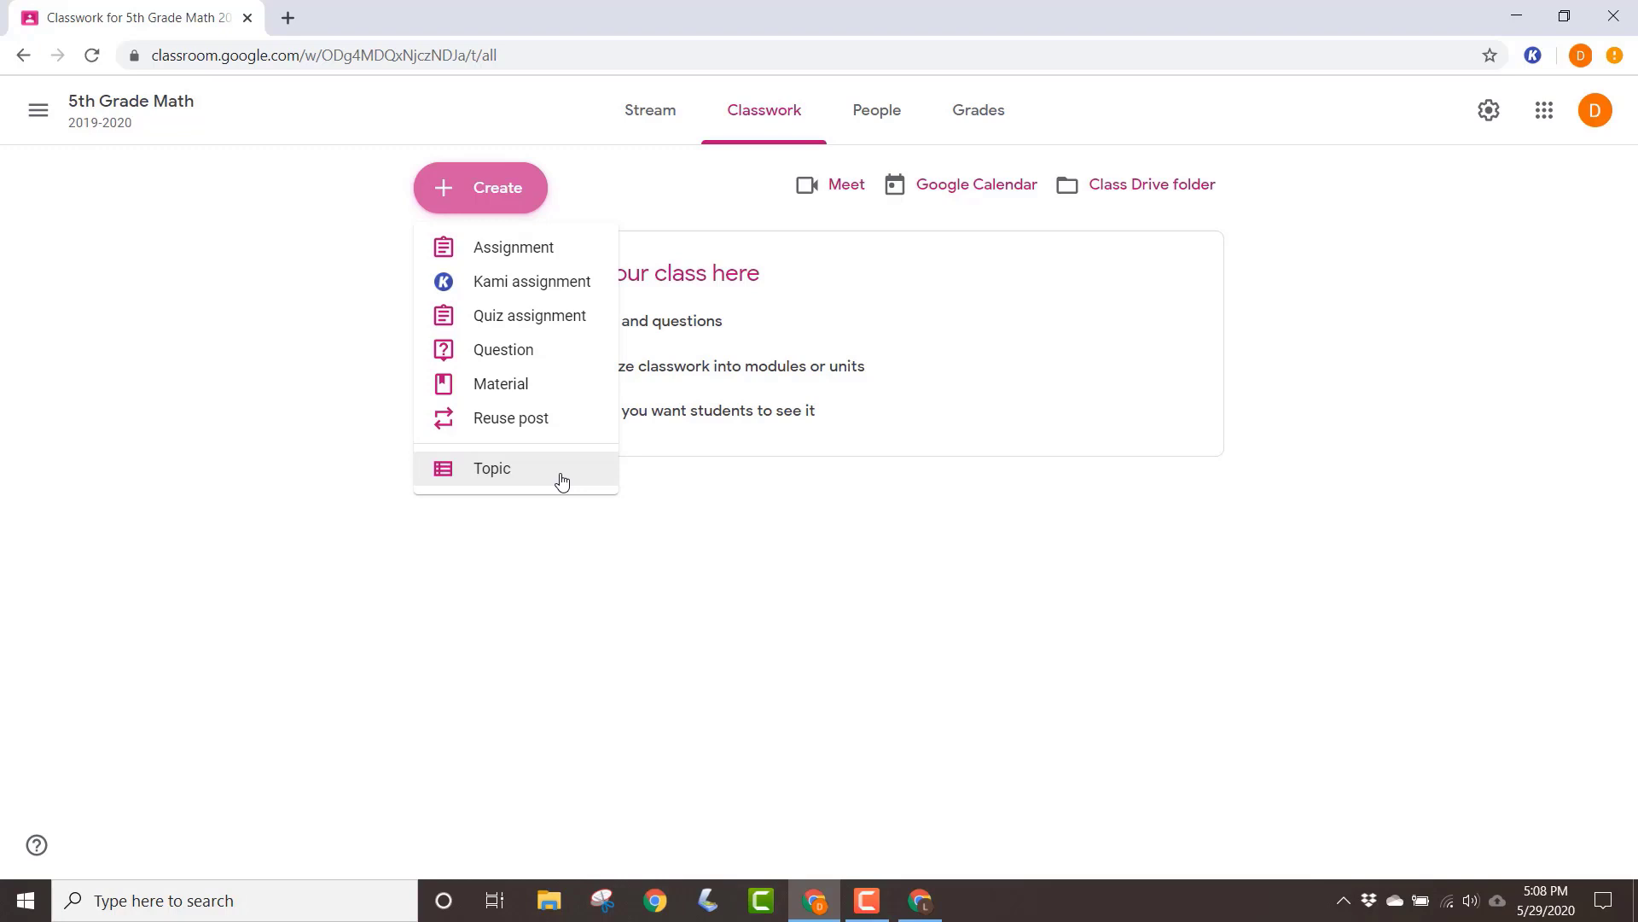
{"action": "left_click", "coordinate": [542, 254]}
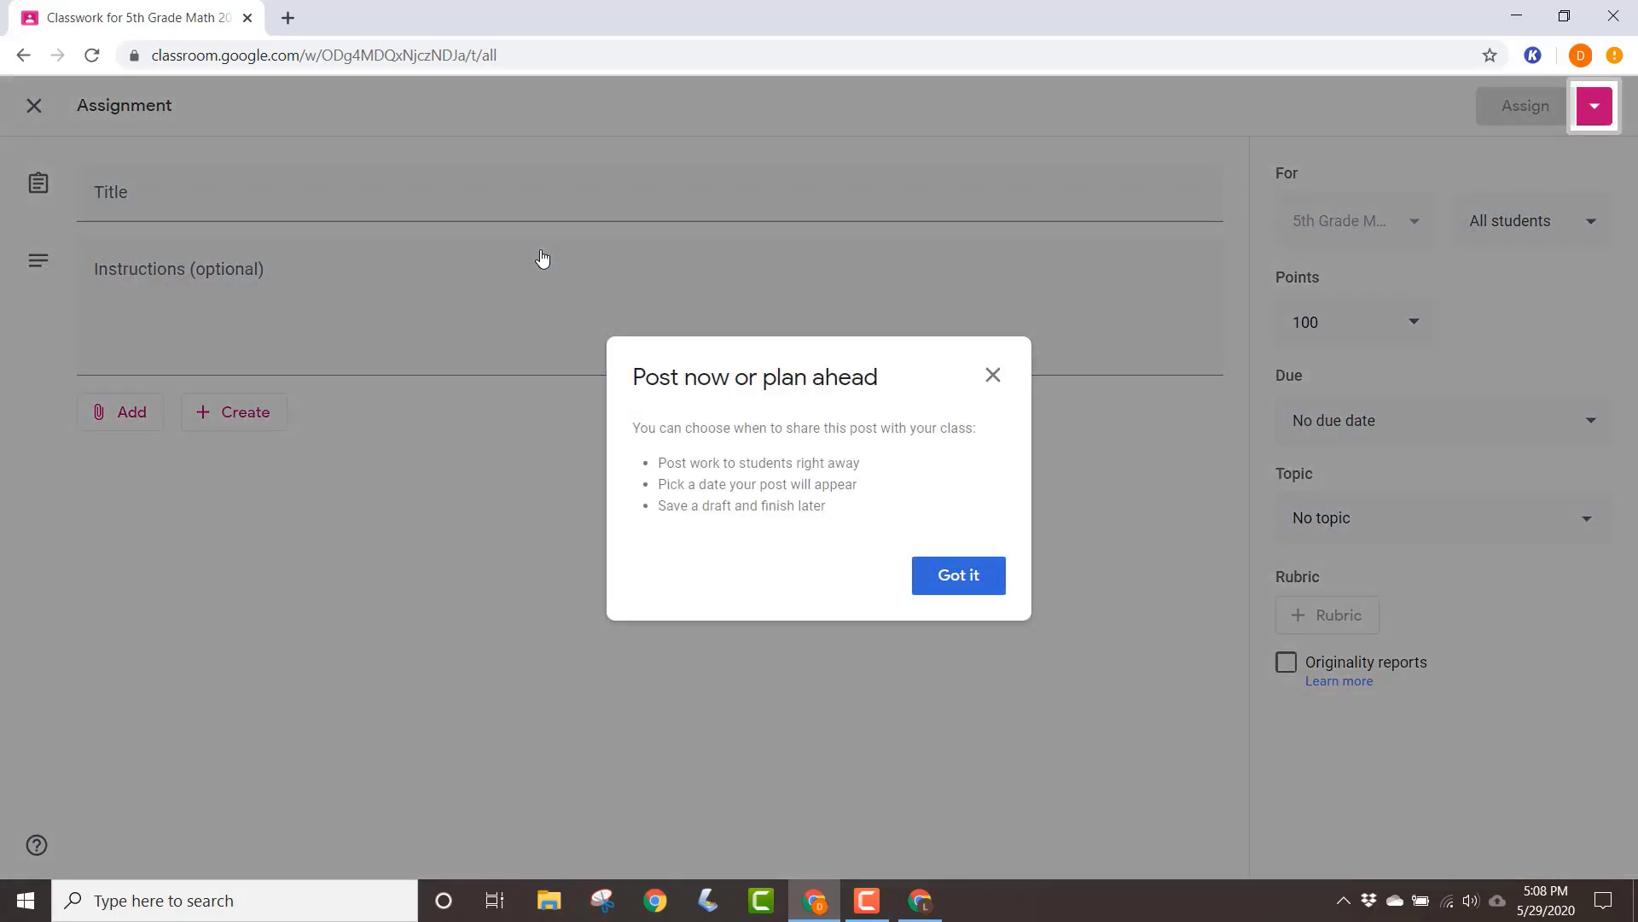
{"action": "left_click", "coordinate": [930, 578]}
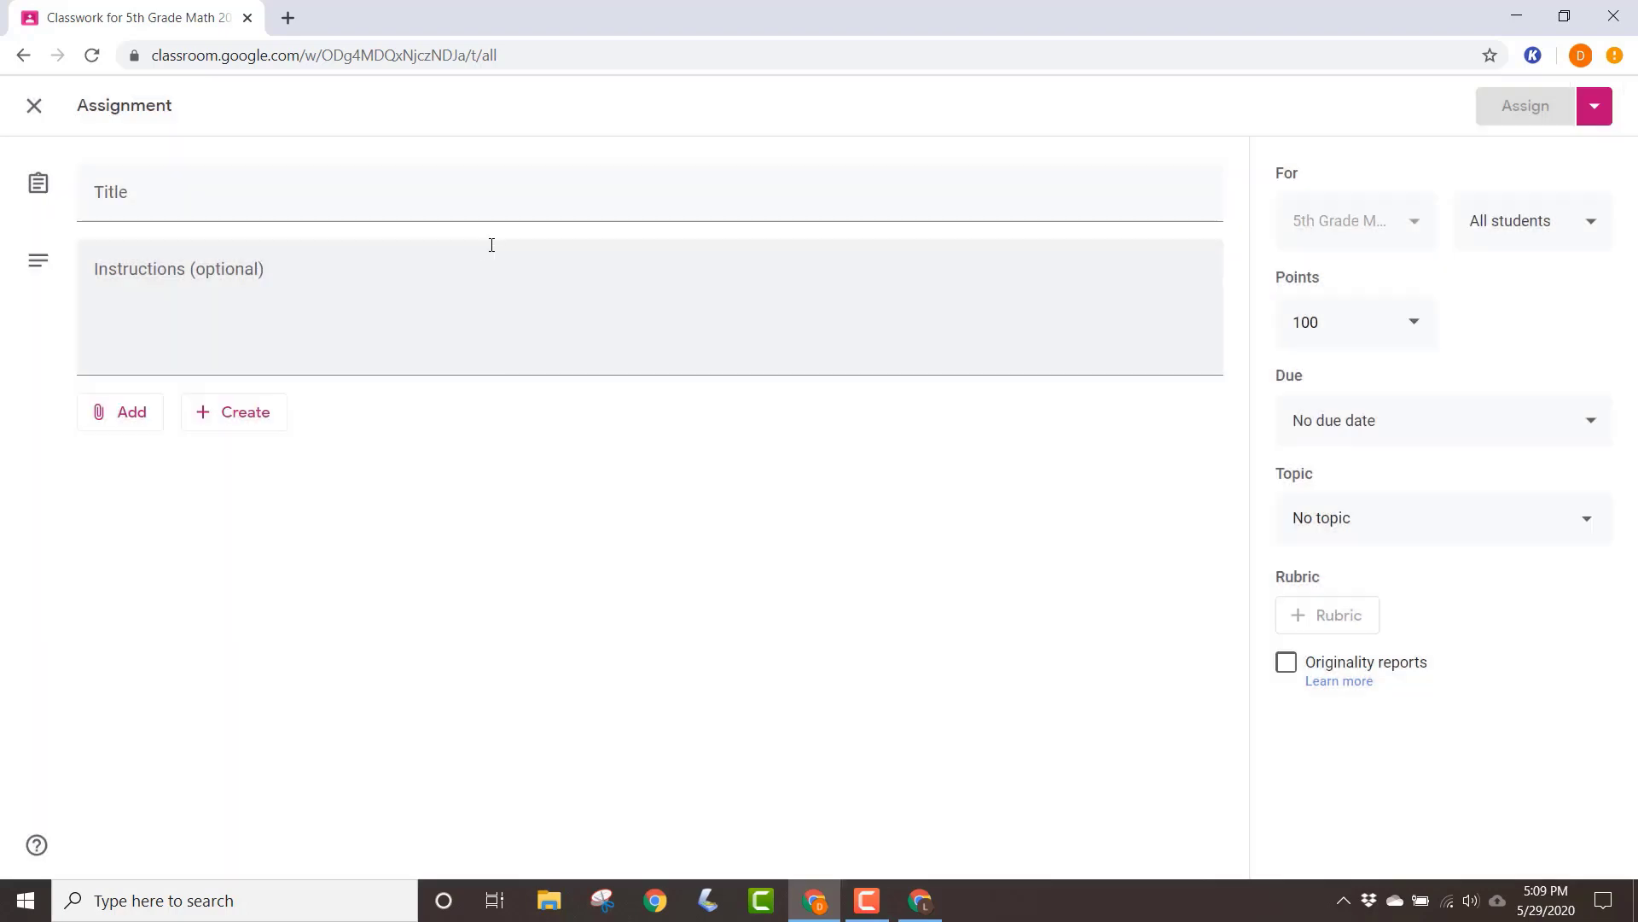
{"action": "left_click", "coordinate": [449, 205]}
{"action": "type", "text": "Sample Assignment 1"}
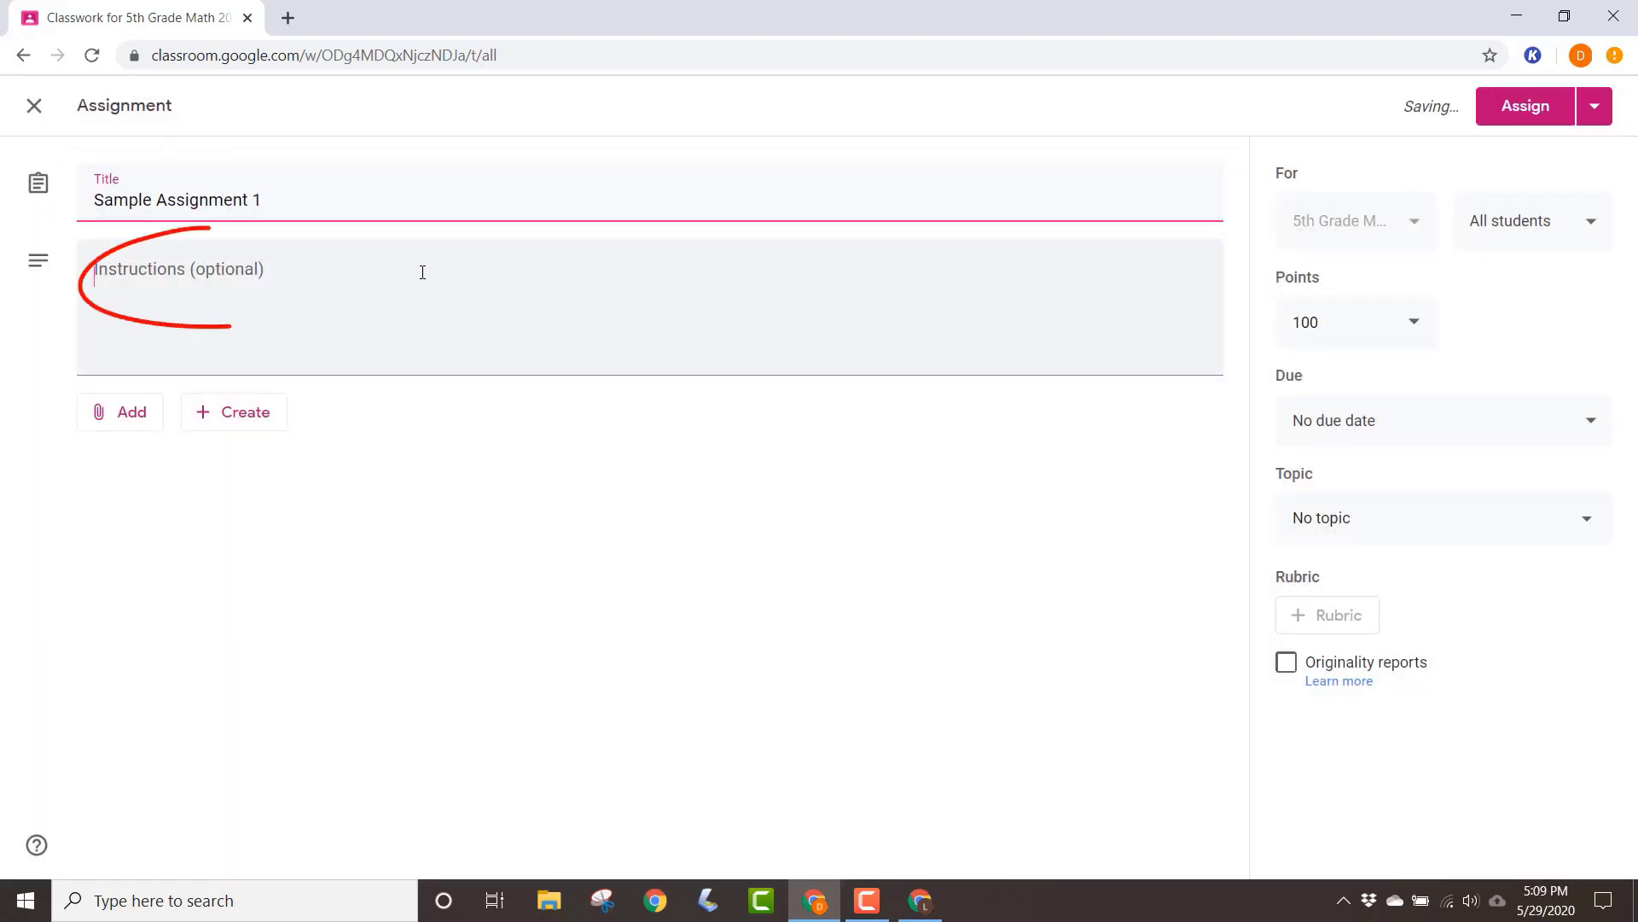
Examine the assignment's instructions field and its attachment, file creation, student selection and points options
{"action": "left_click", "coordinate": [421, 267]}
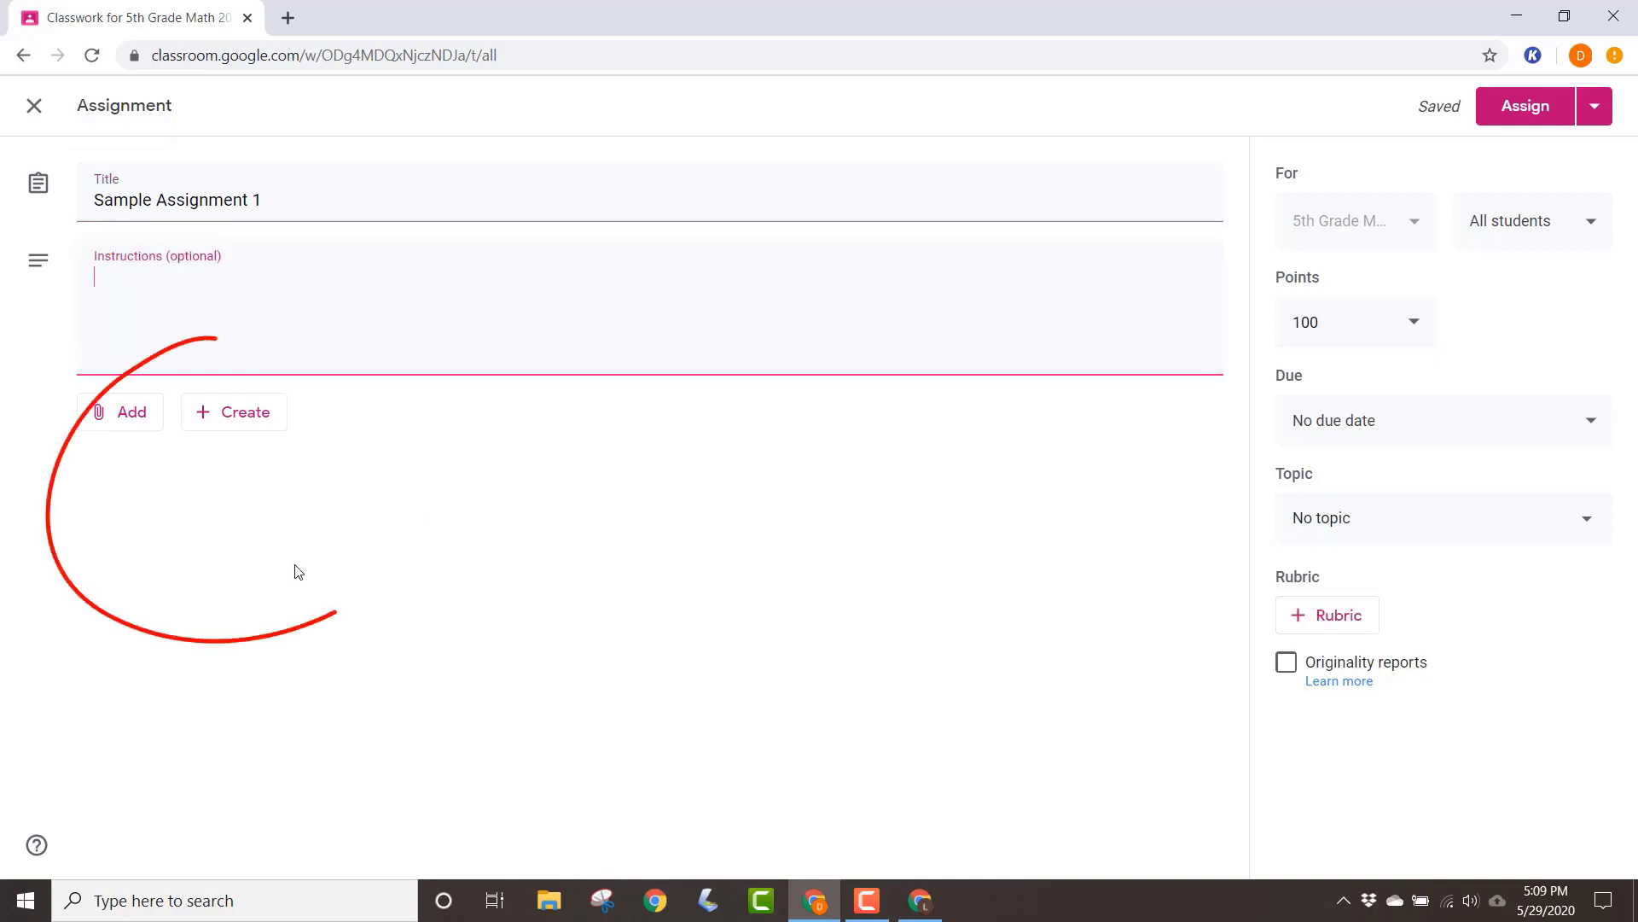
{"action": "left_click", "coordinate": [127, 415]}
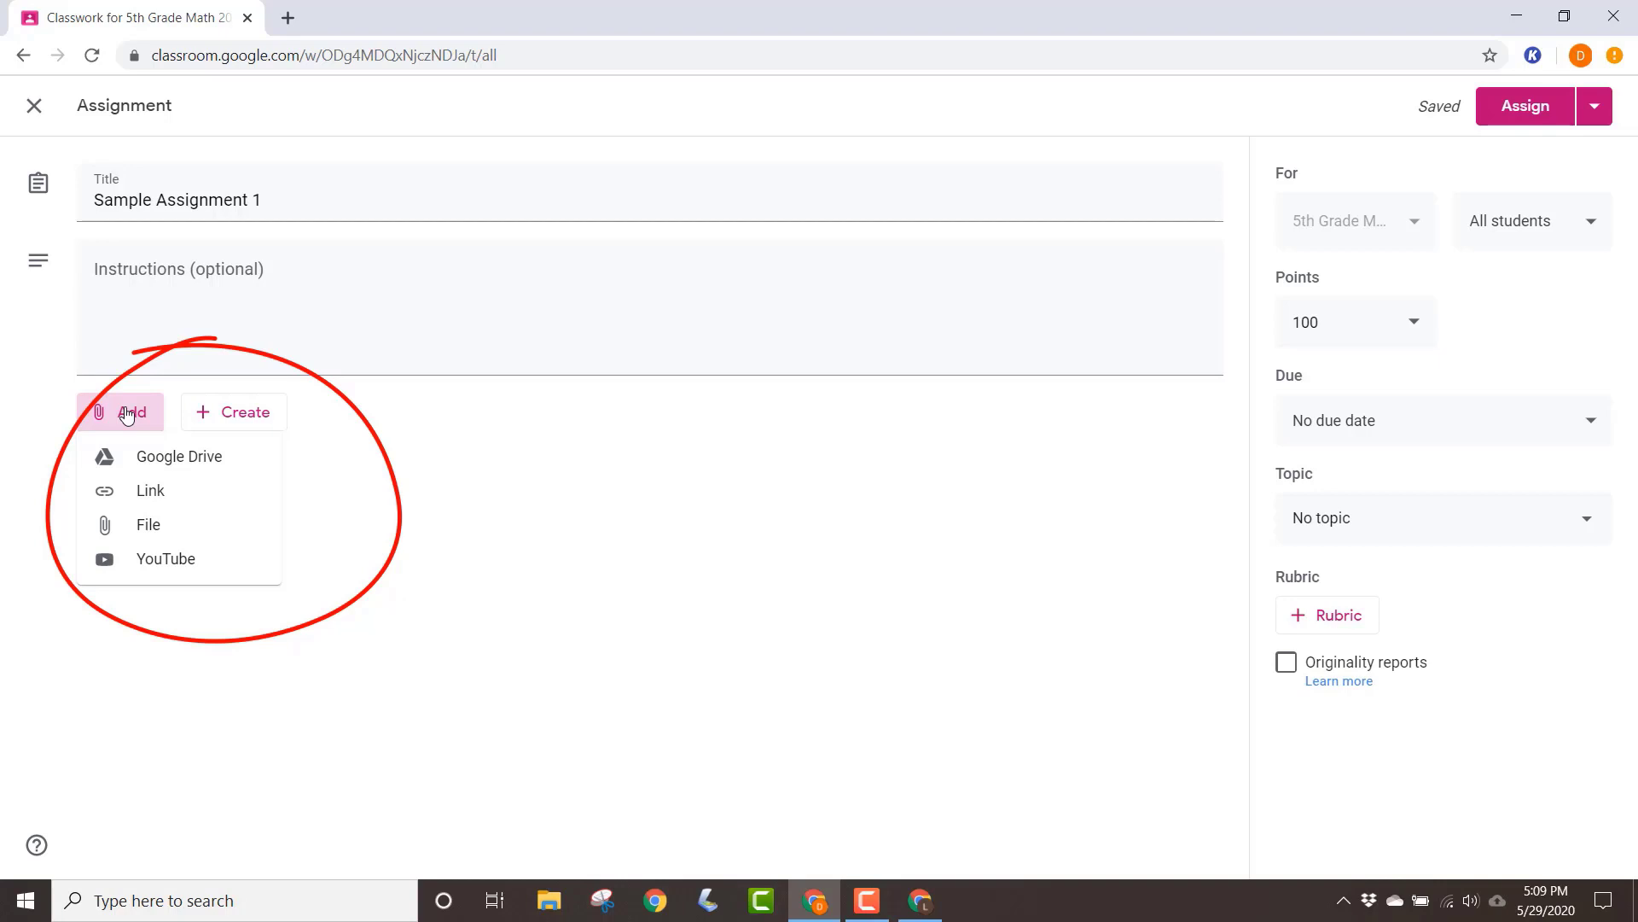
{"action": "left_click", "coordinate": [241, 412]}
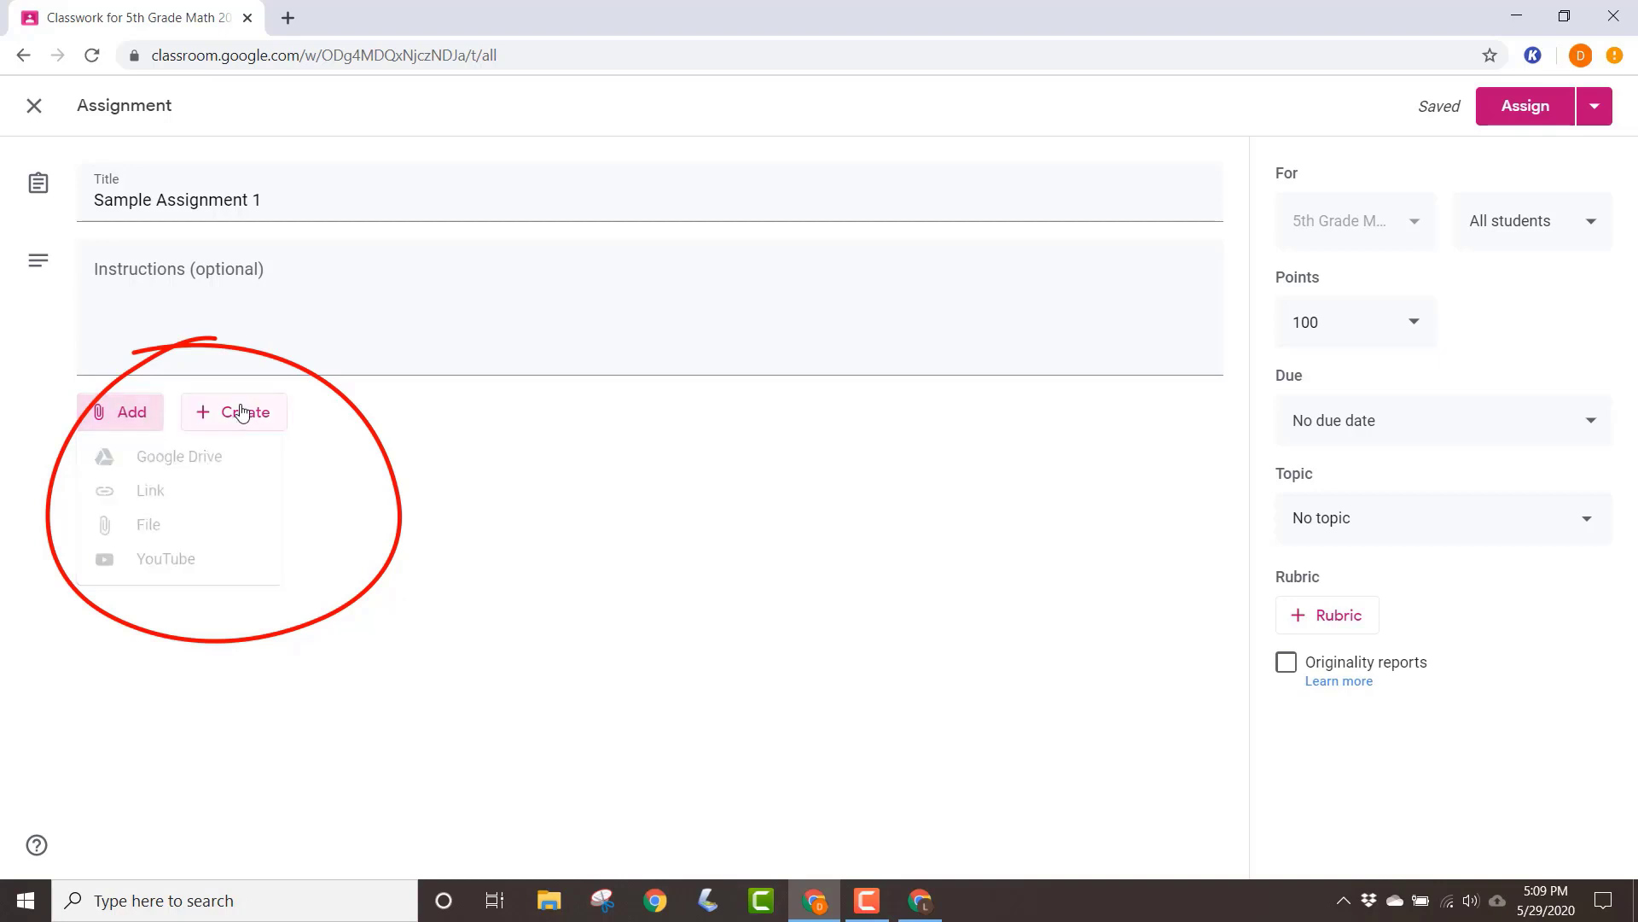
{"action": "left_click", "coordinate": [242, 412]}
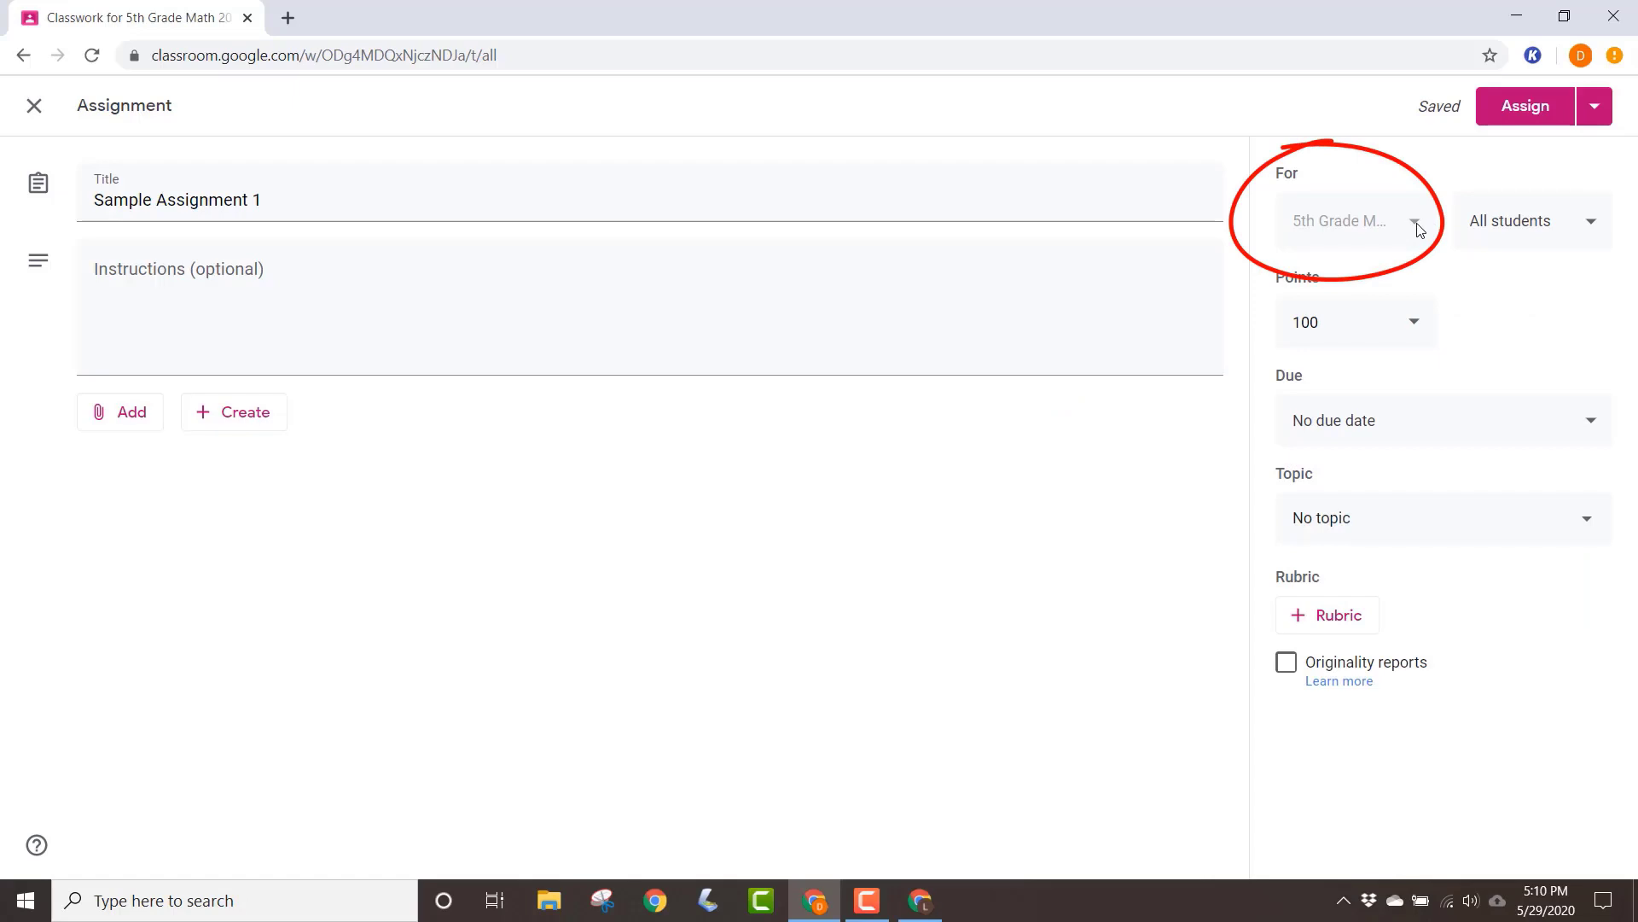
{"action": "left_click", "coordinate": [1592, 229]}
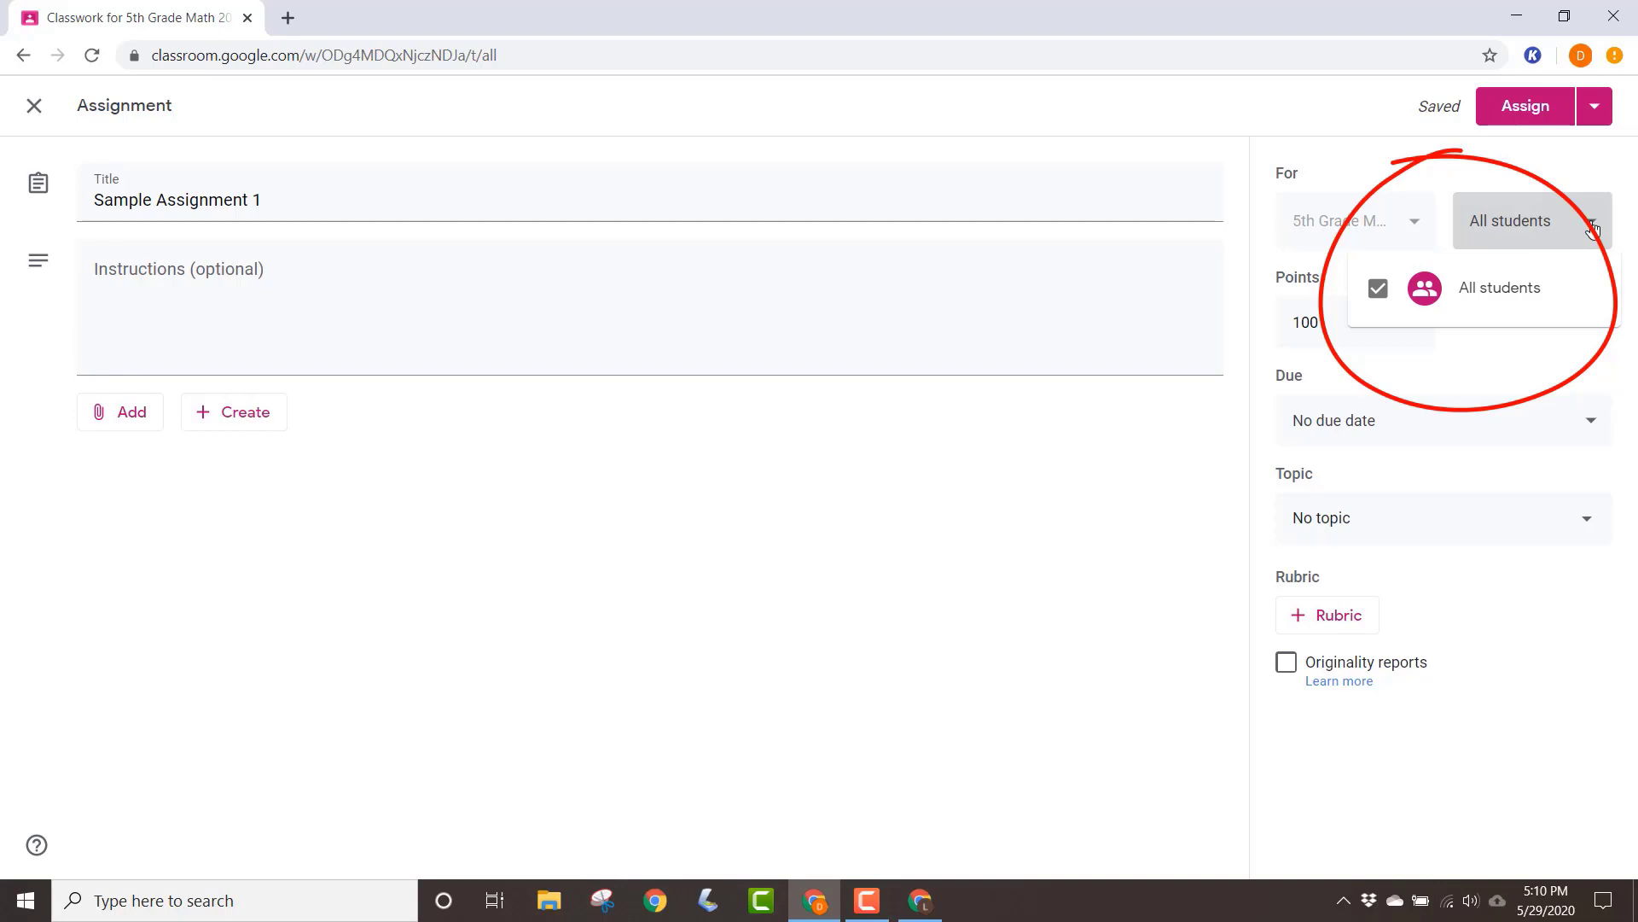
{"action": "left_click", "coordinate": [1103, 476]}
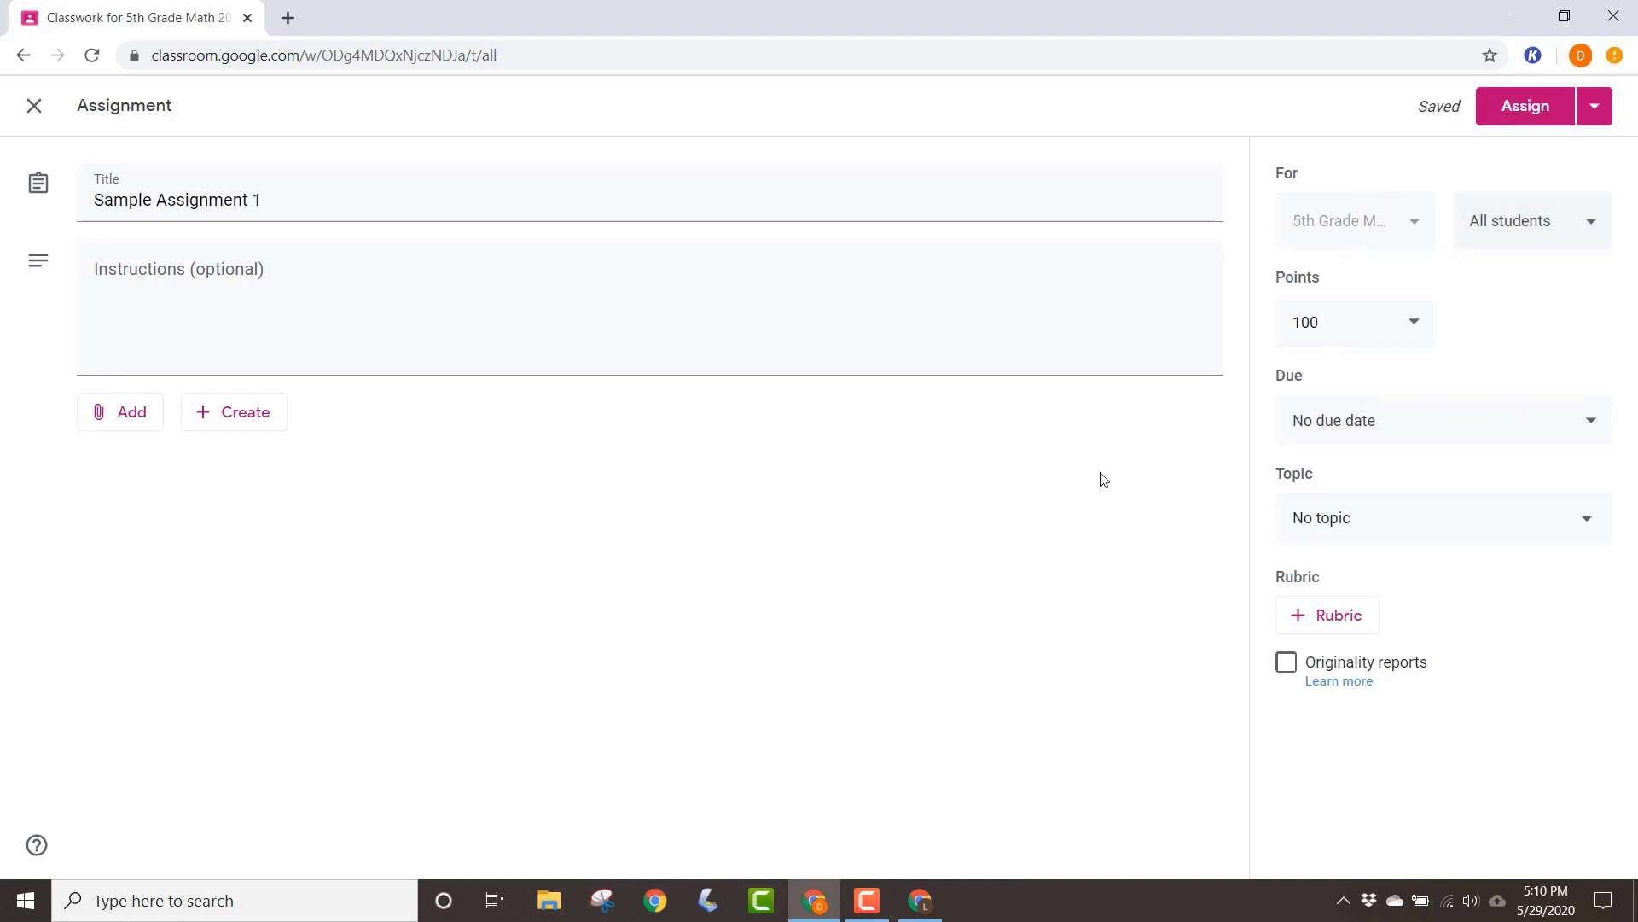
{"action": "left_click", "coordinate": [1416, 324]}
{"action": "left_click", "coordinate": [1547, 310]}
Set the assignment's due date to Jun 1, 2020
{"action": "left_click", "coordinate": [1592, 428]}
{"action": "left_click", "coordinate": [1440, 514]}
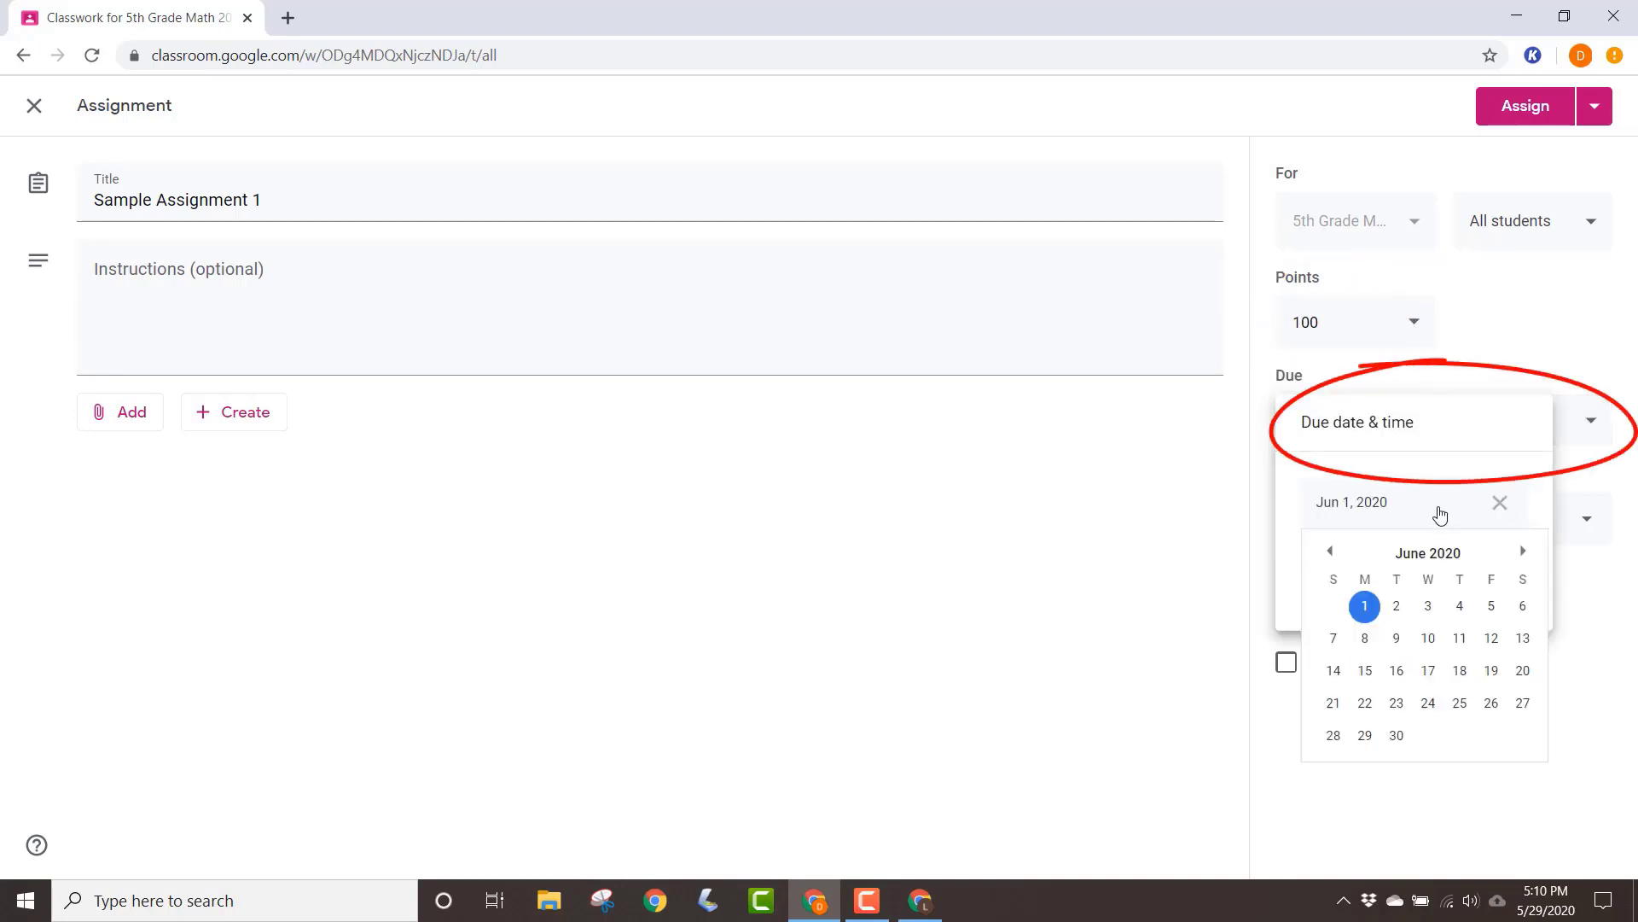
{"action": "left_click", "coordinate": [1430, 515]}
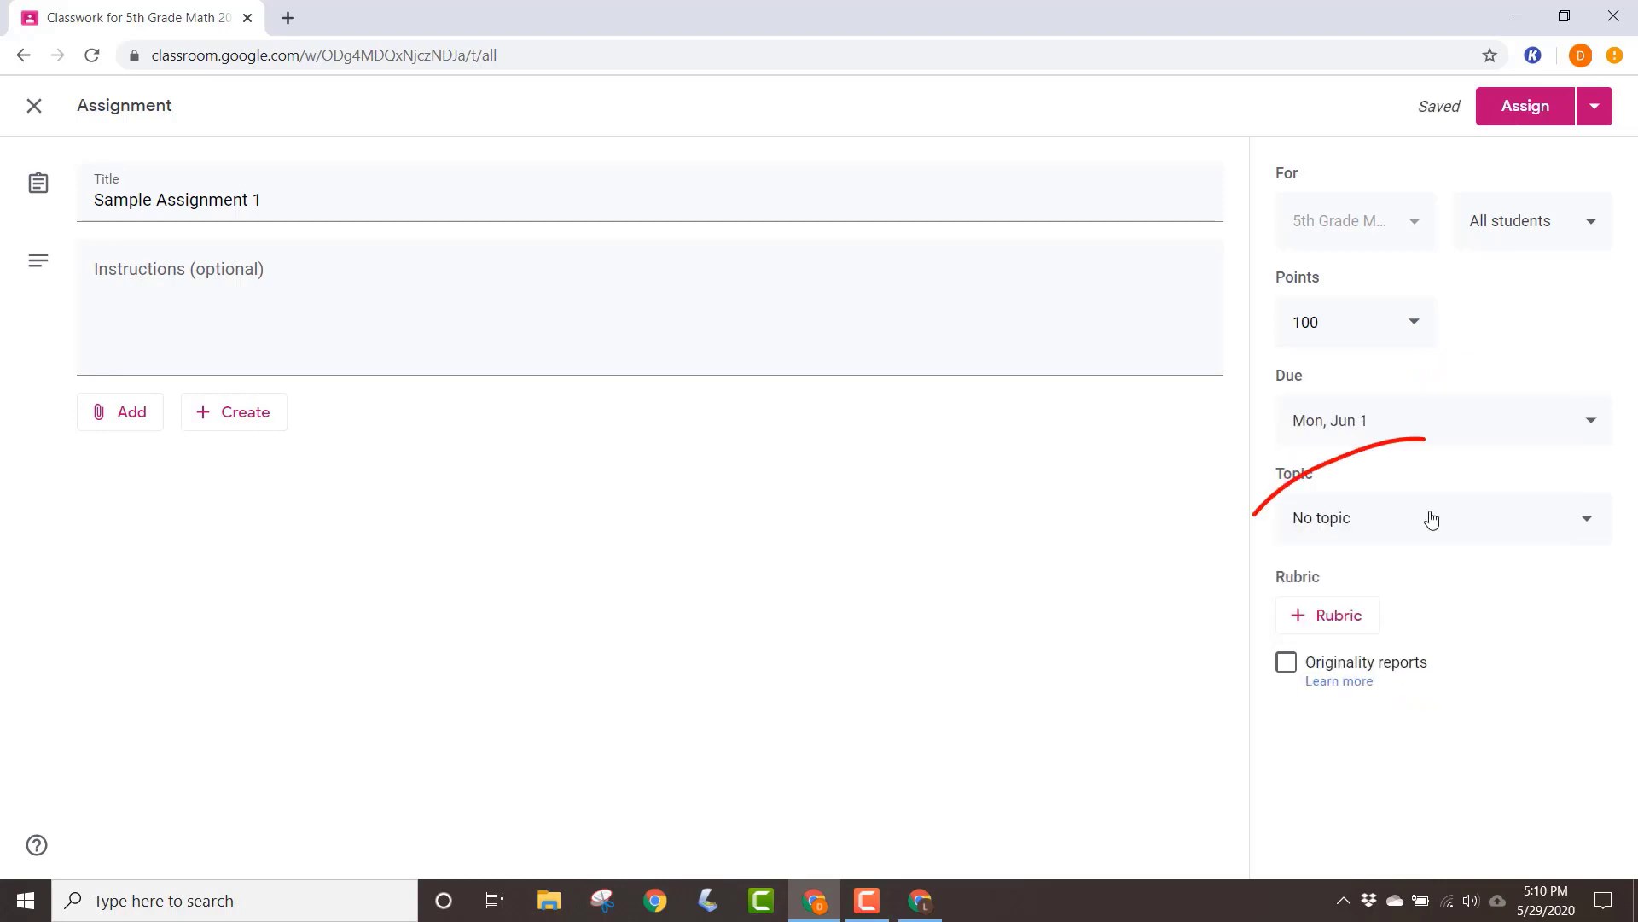
Create a new topic named "Week 1" for Sample Assignment 1
{"action": "left_click", "coordinate": [1431, 518]}
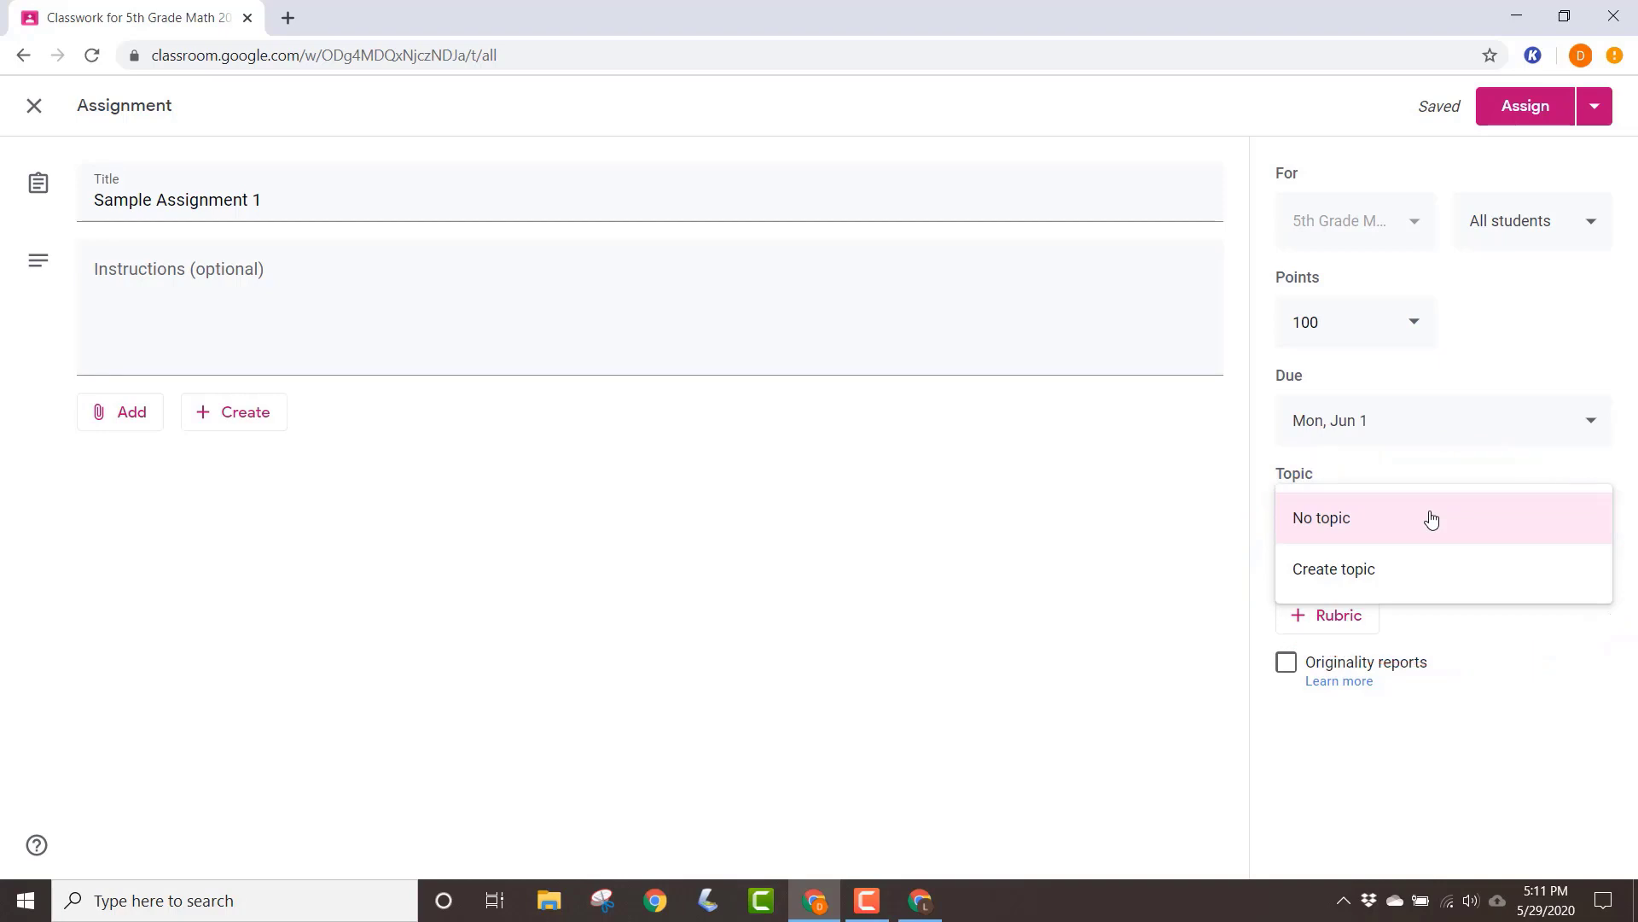
{"action": "left_click", "coordinate": [1361, 571]}
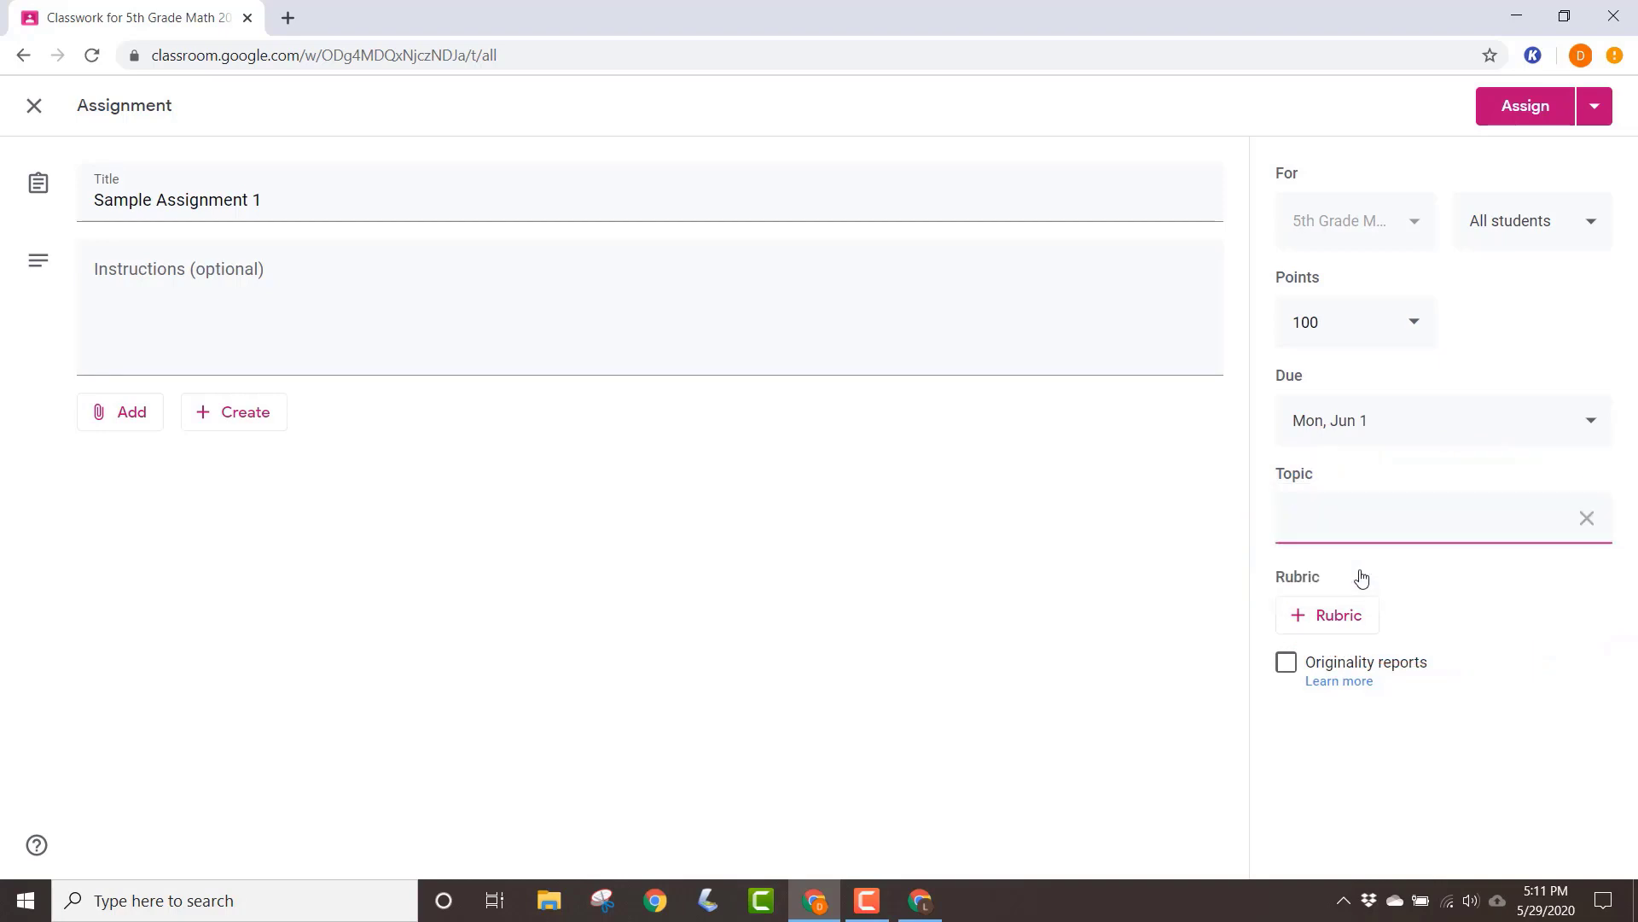
{"action": "type", "text": "Week 1"}
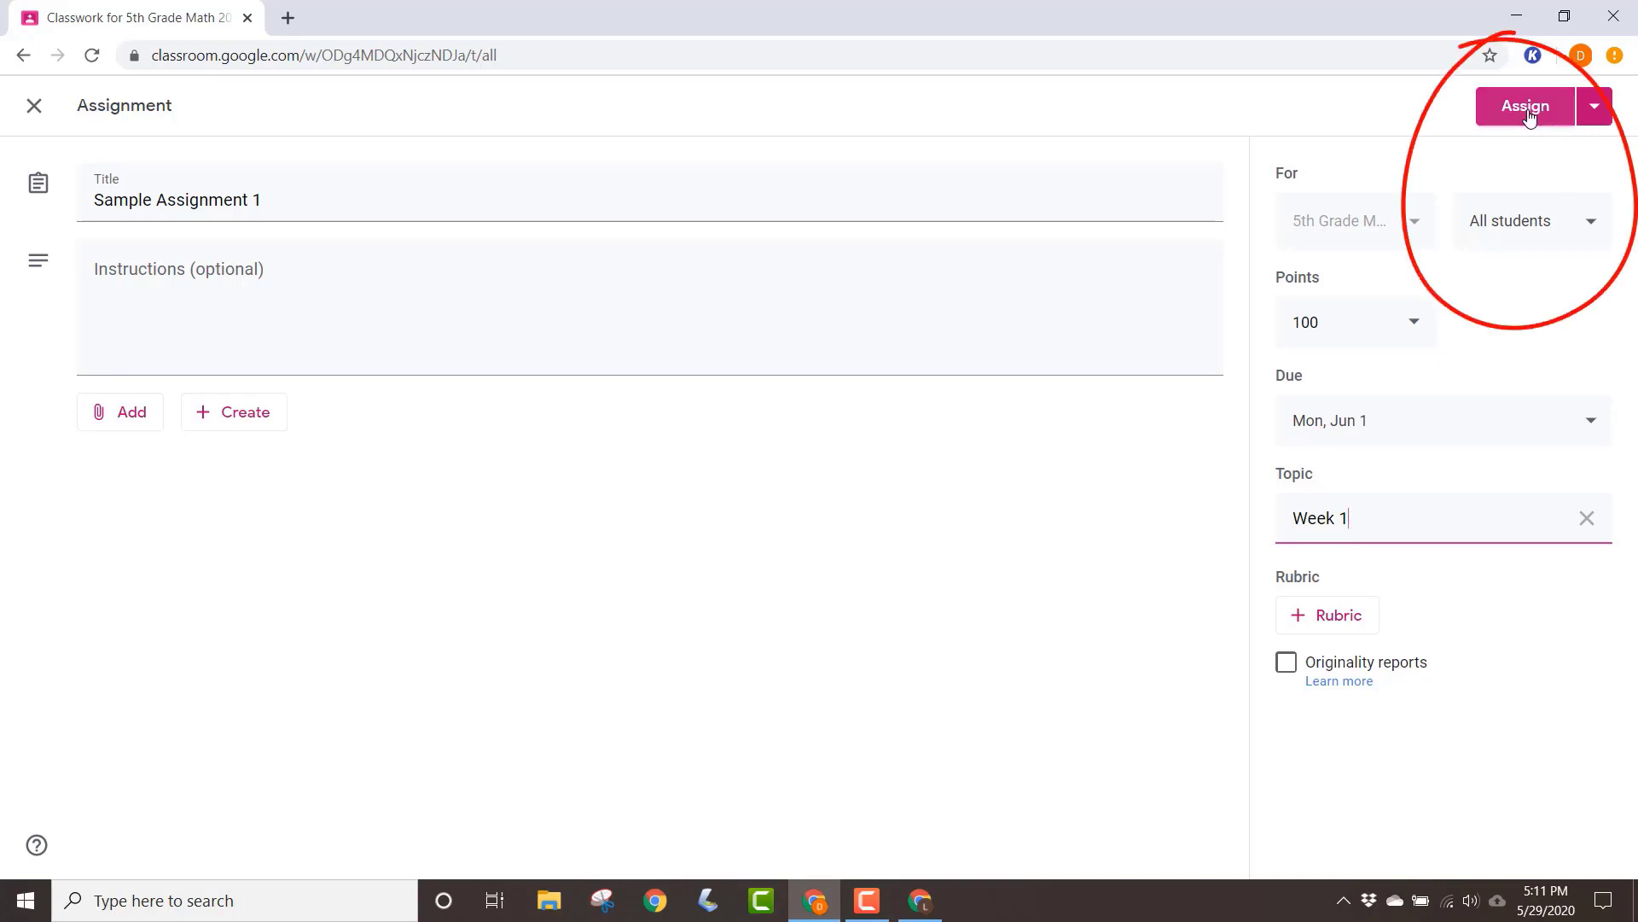
Examine the assignment's alternative posting options and its scheduling date and time settings without scheduling it
{"action": "left_click", "coordinate": [1597, 121]}
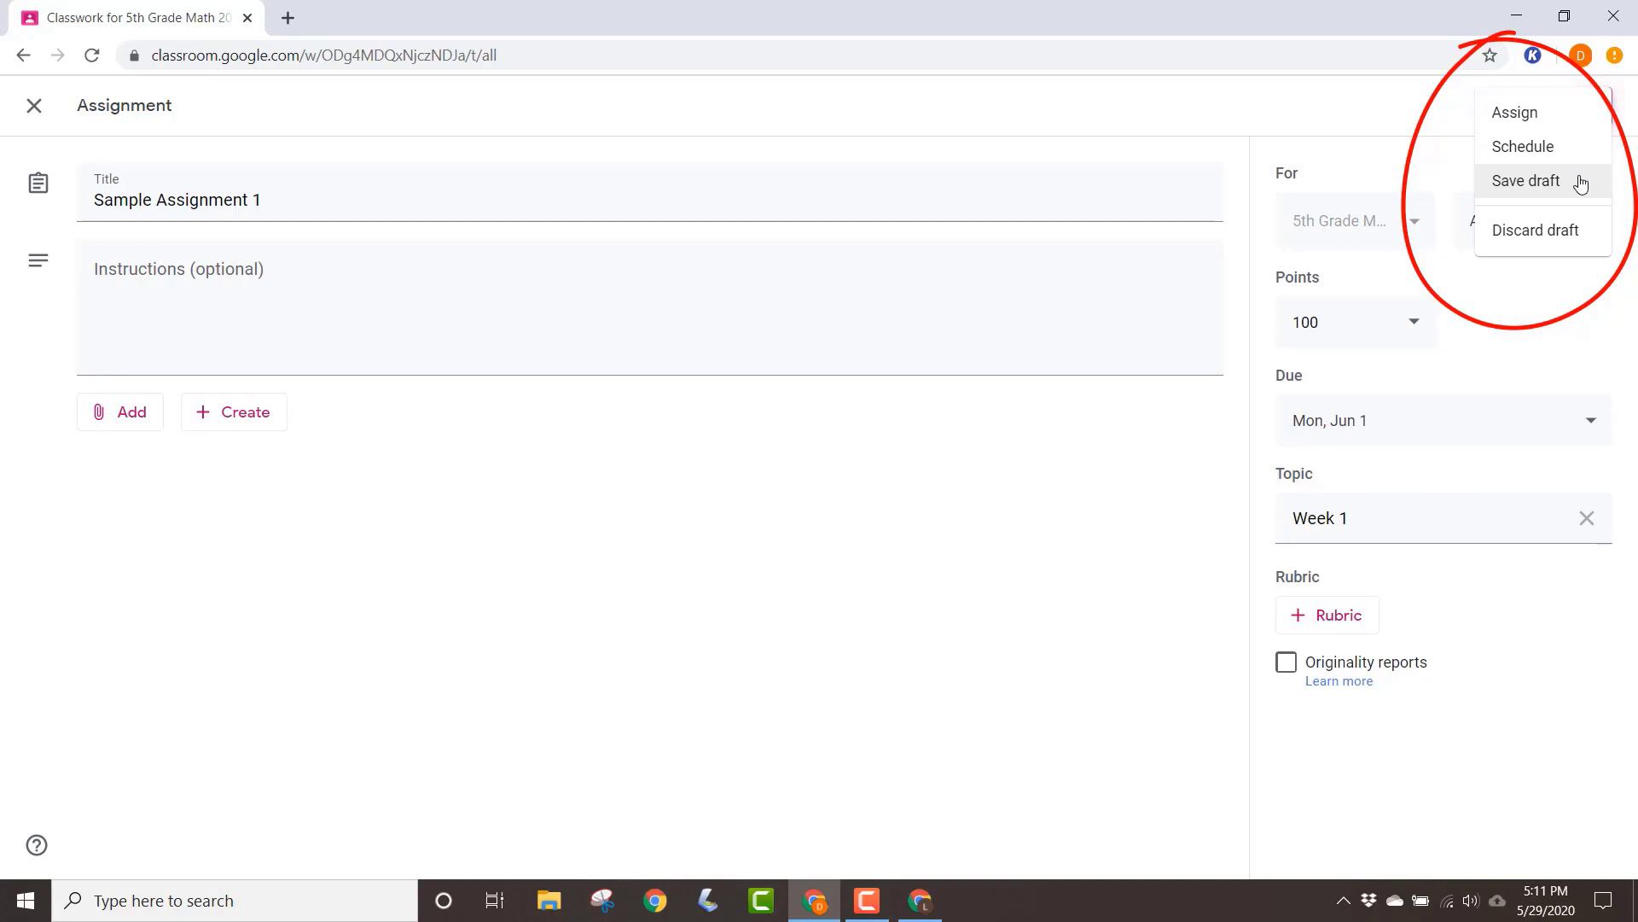
{"action": "left_click", "coordinate": [955, 512]}
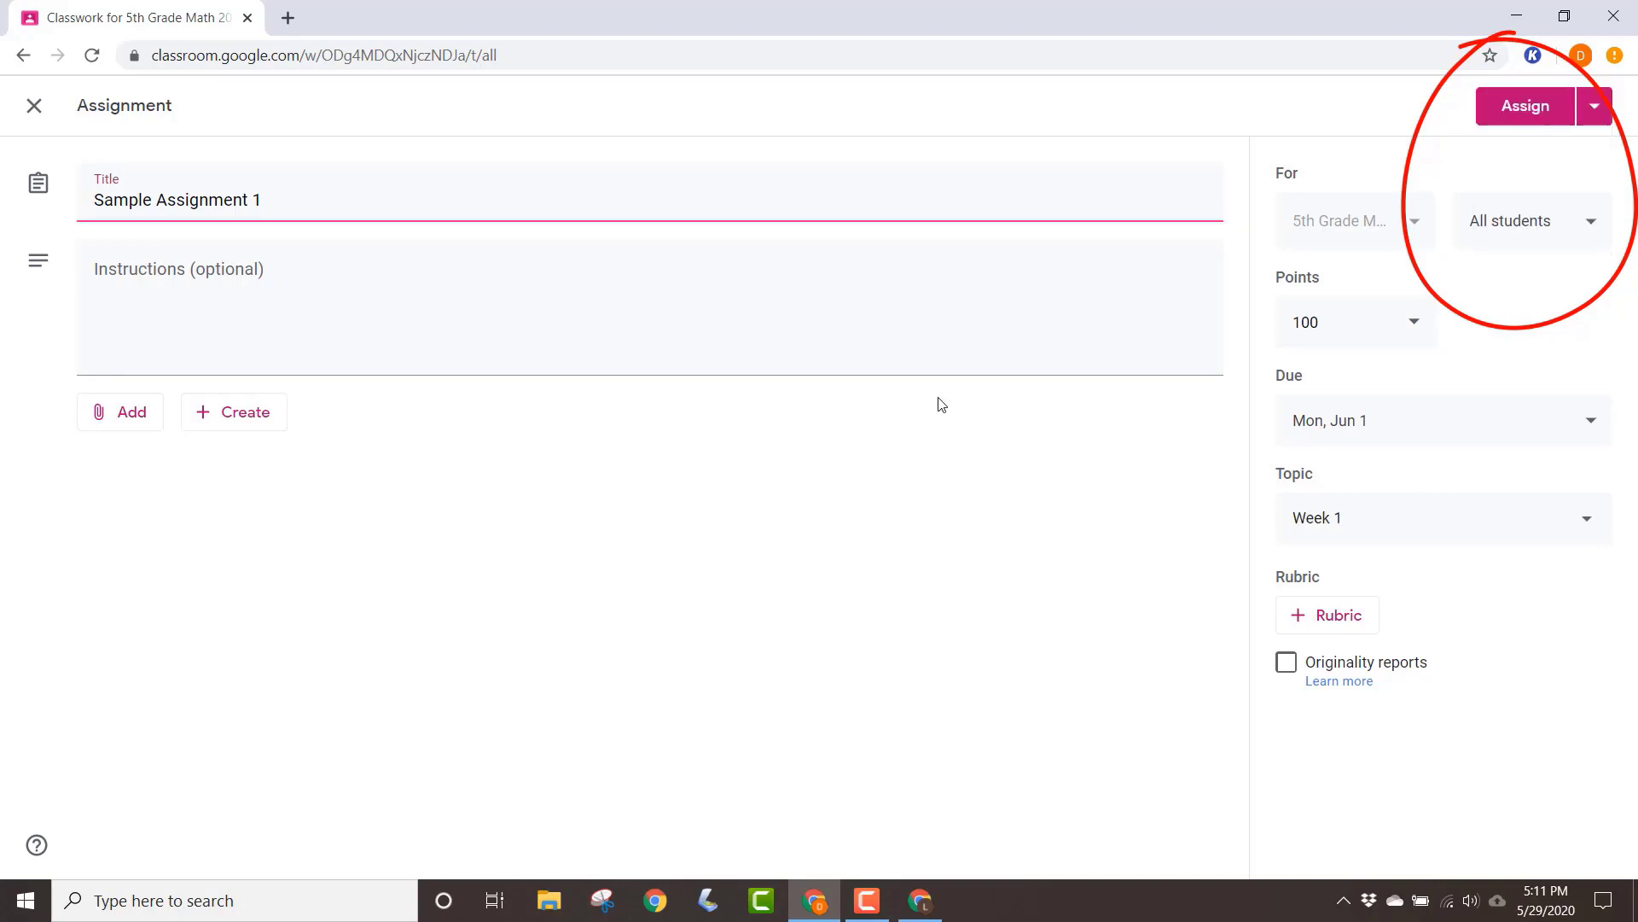
{"action": "left_click", "coordinate": [1596, 109]}
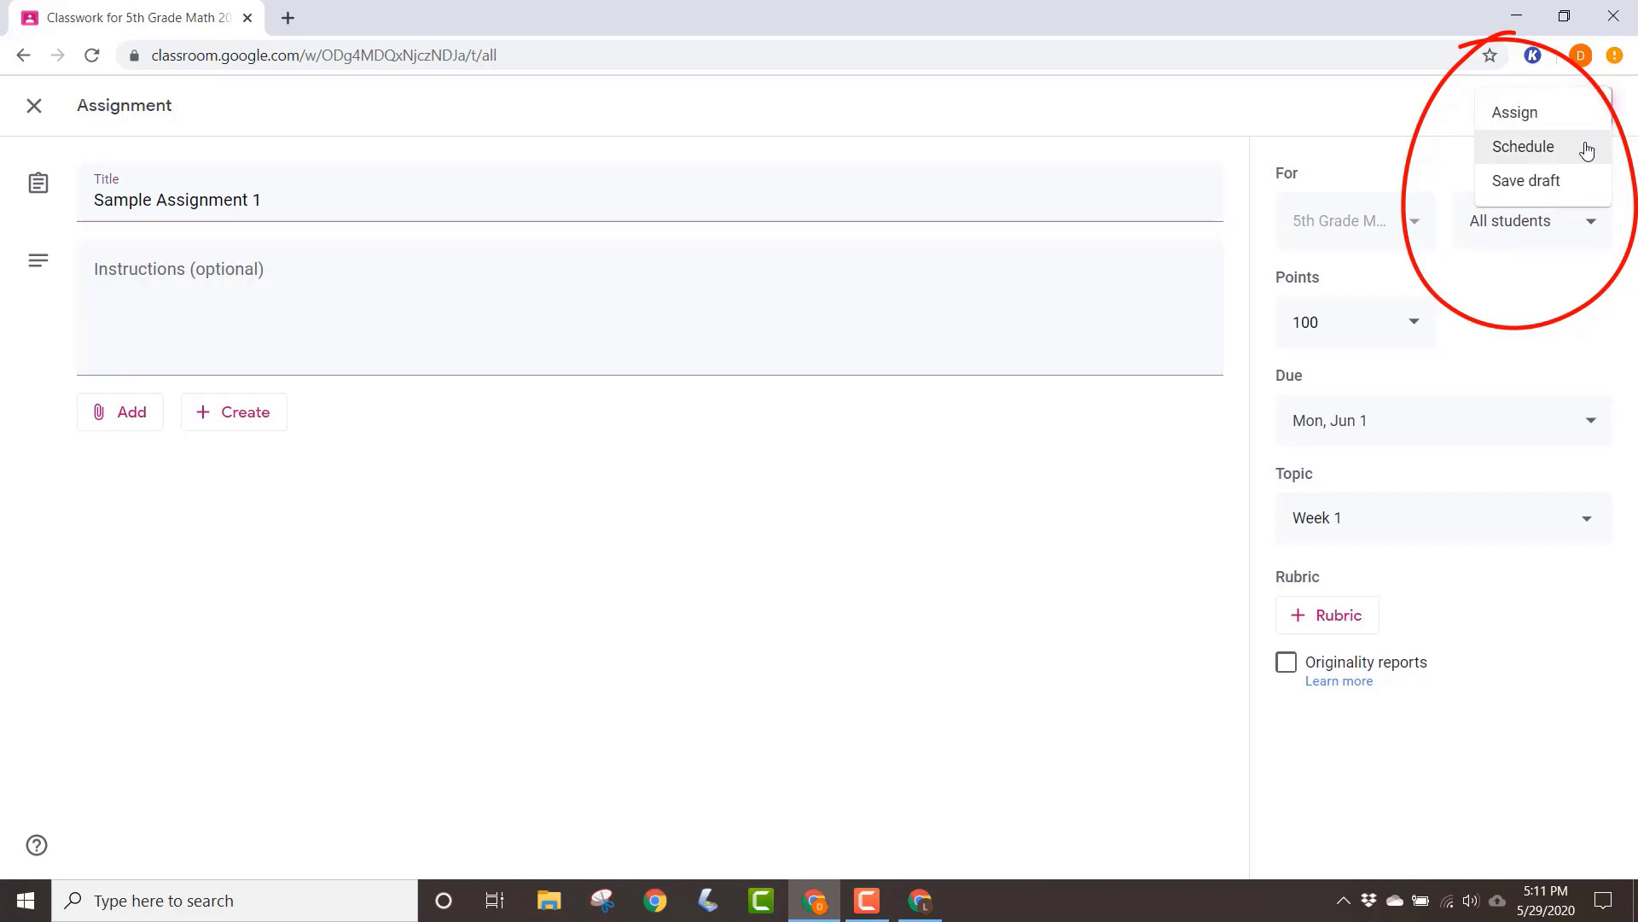
{"action": "left_click", "coordinate": [1586, 145]}
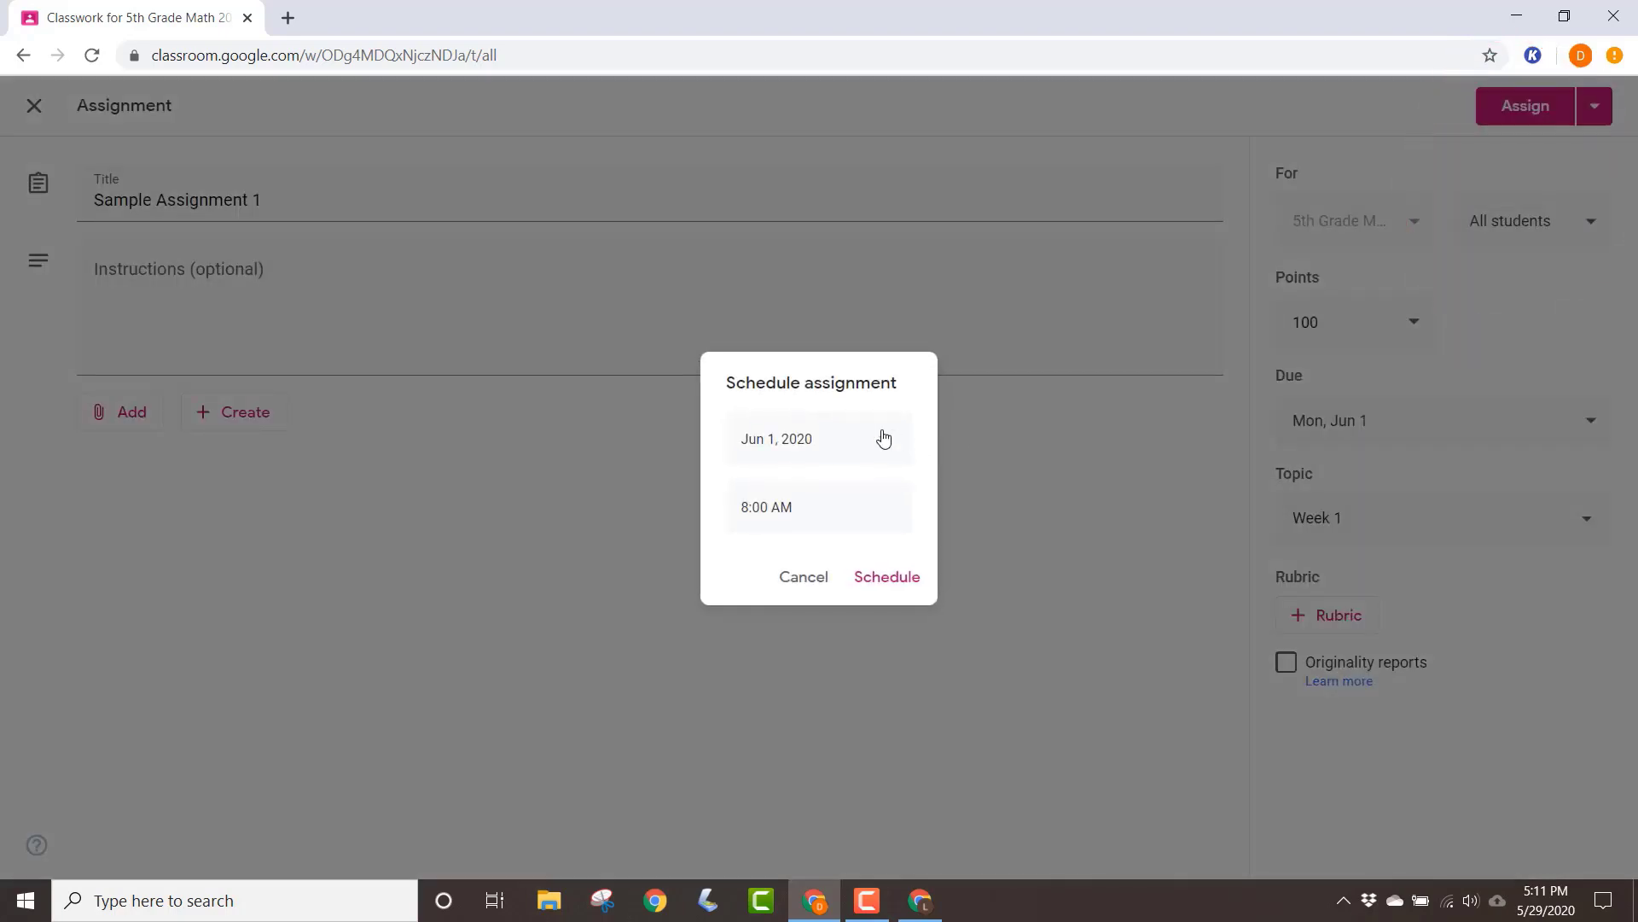
{"action": "left_click", "coordinate": [802, 578]}
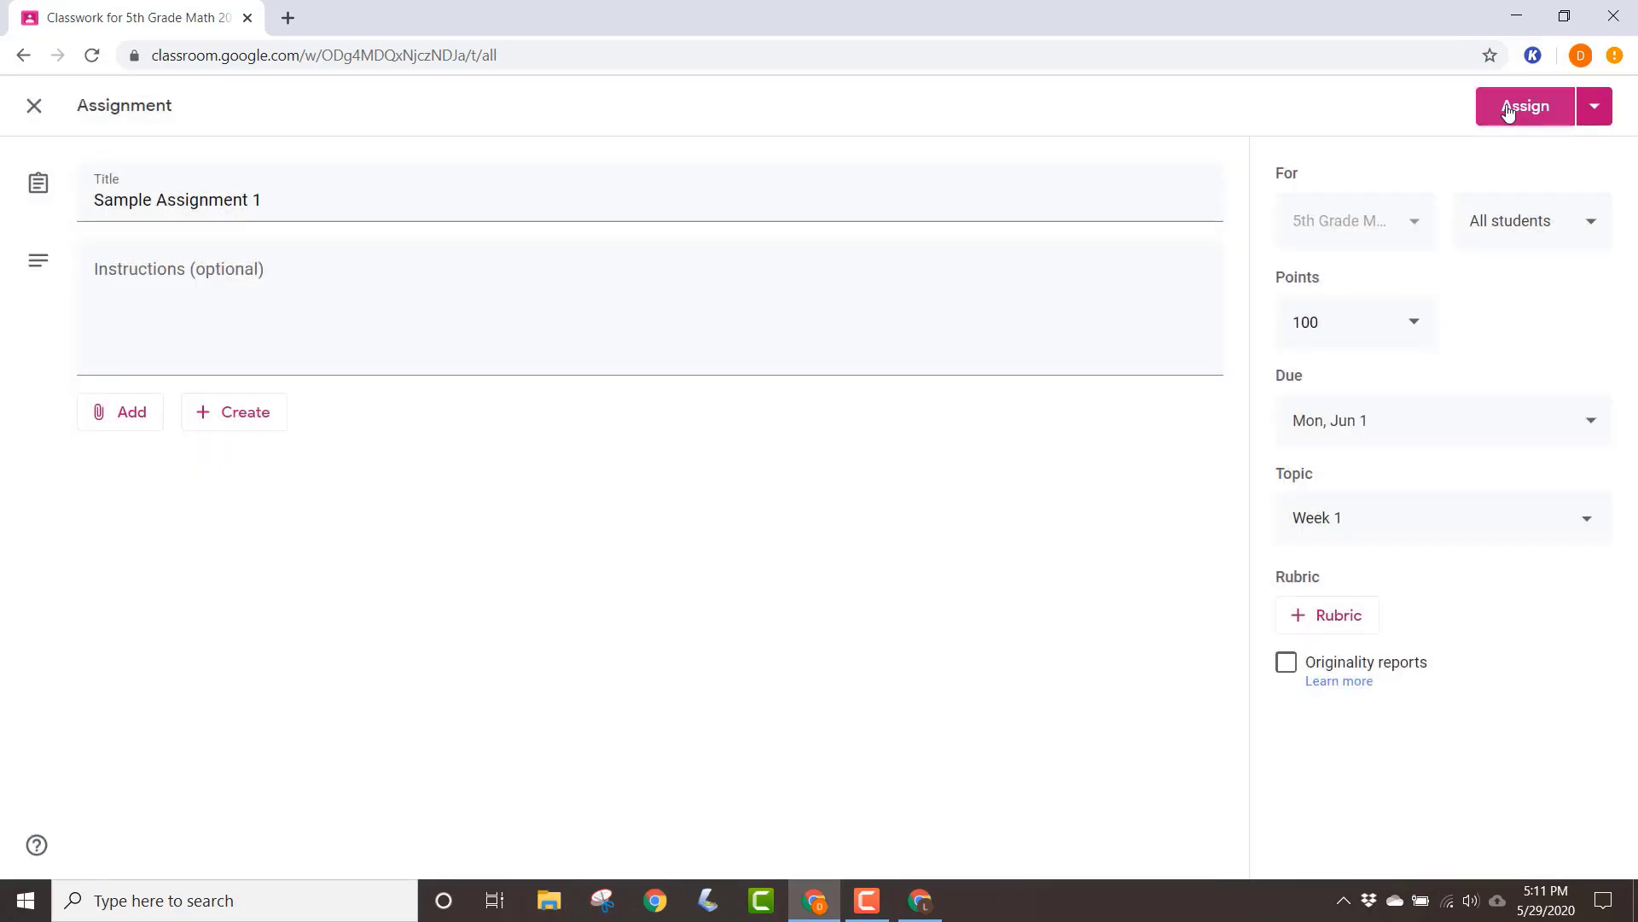
Assign Sample Assignment 1 to all students immediately
{"action": "left_click", "coordinate": [1508, 112]}
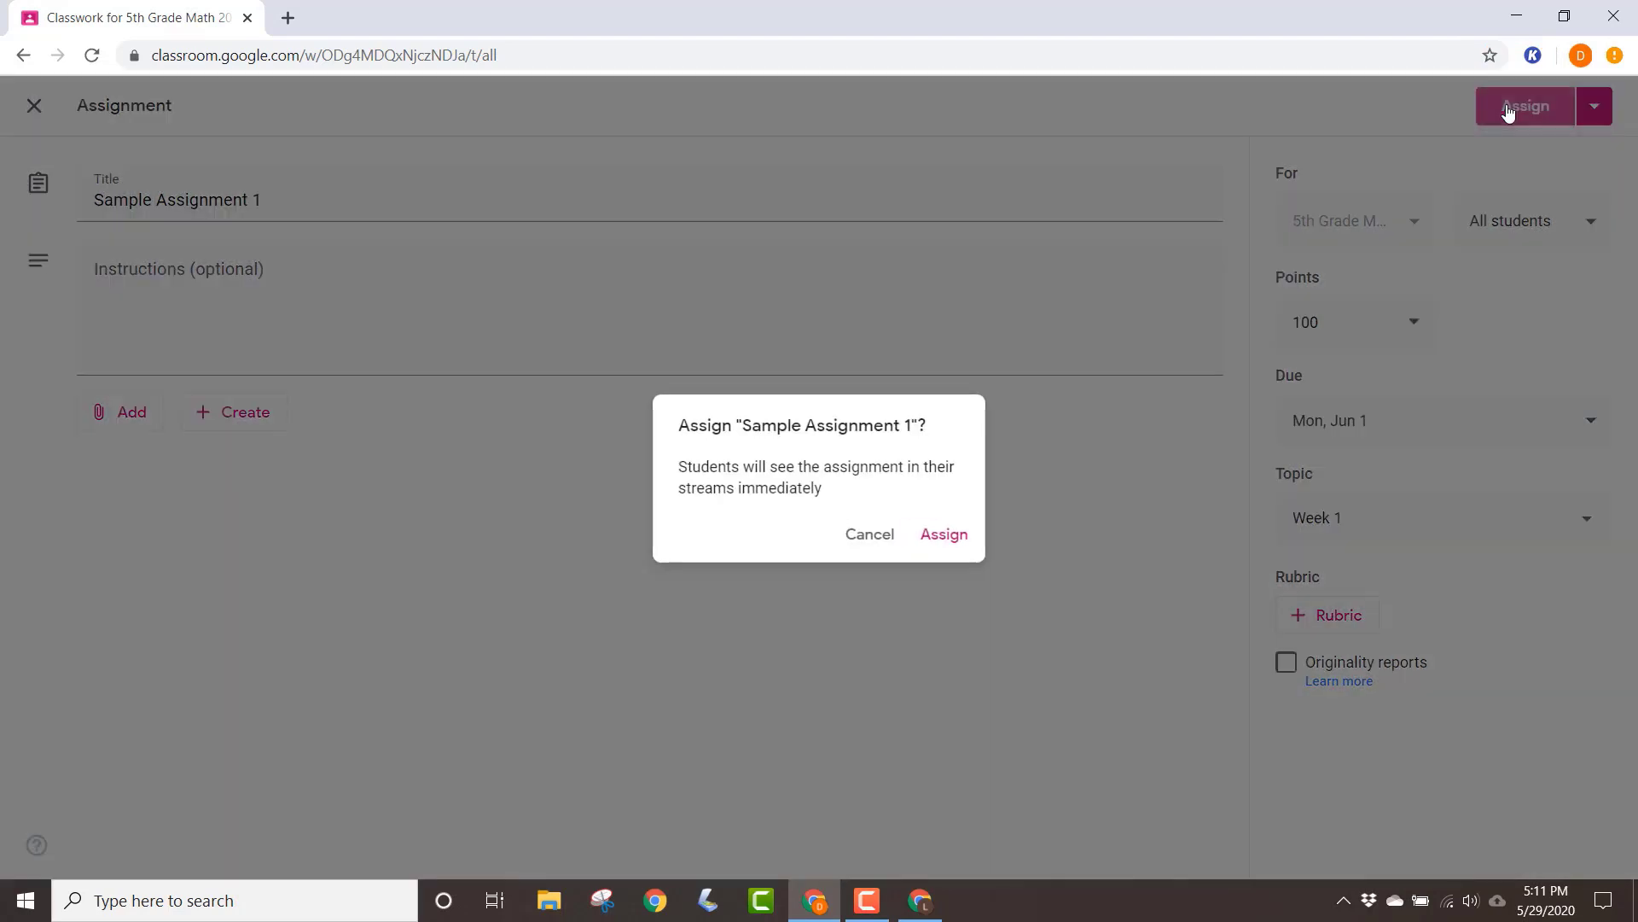
{"action": "left_click", "coordinate": [943, 538]}
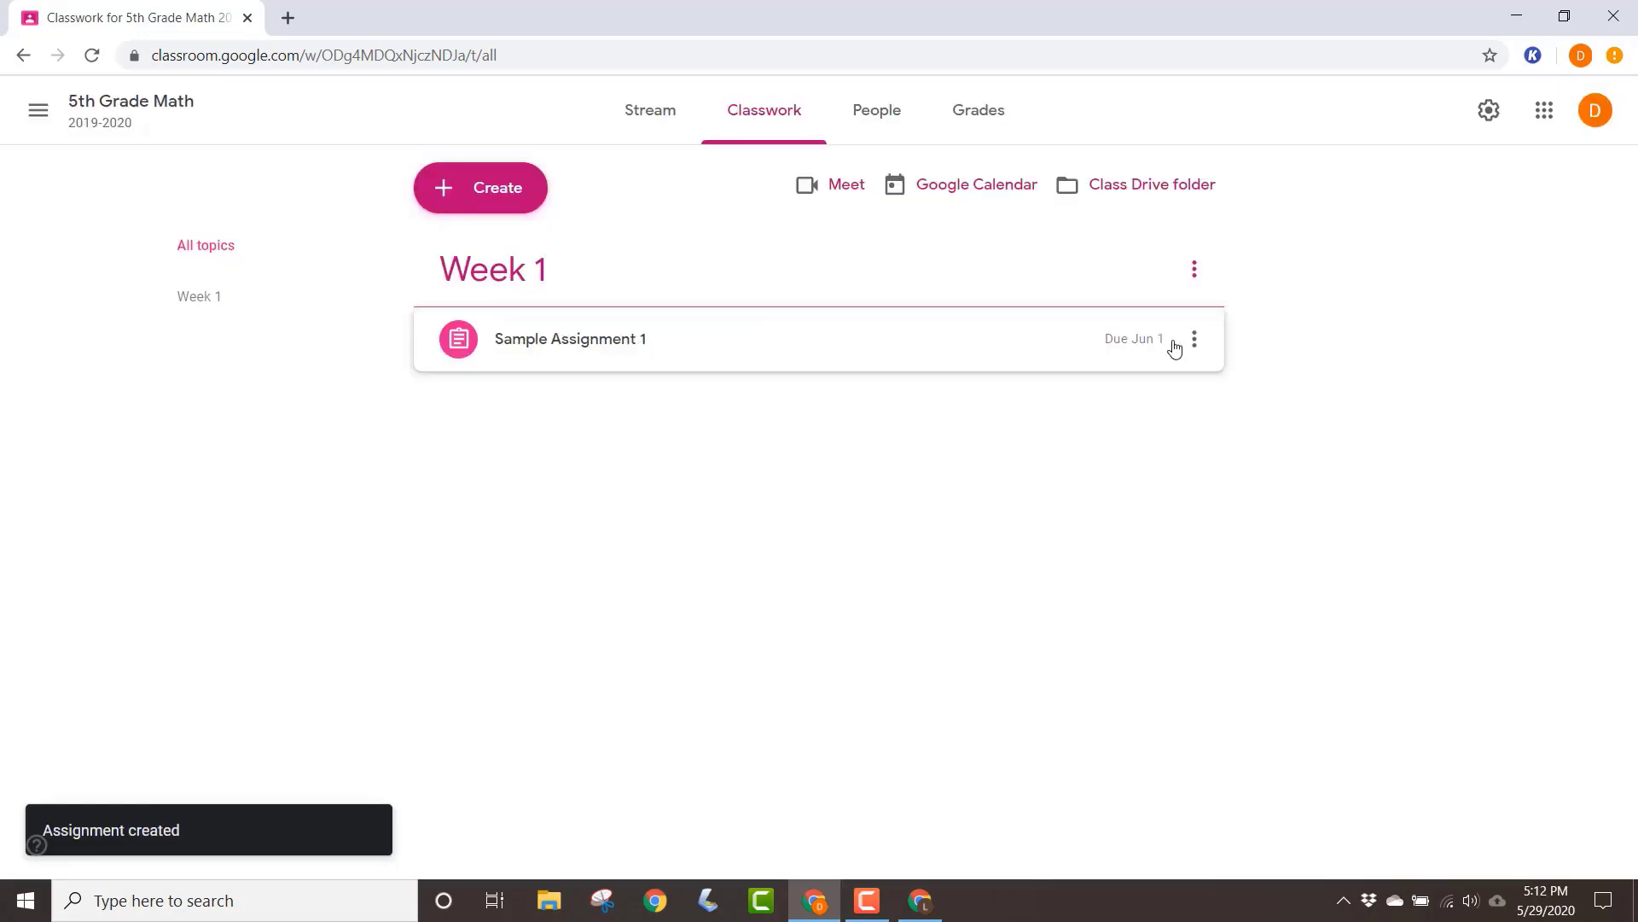
Review the posted Sample Assignment 1's details and student work page, and return to the collapsed Classwork list
{"action": "left_click", "coordinate": [676, 340]}
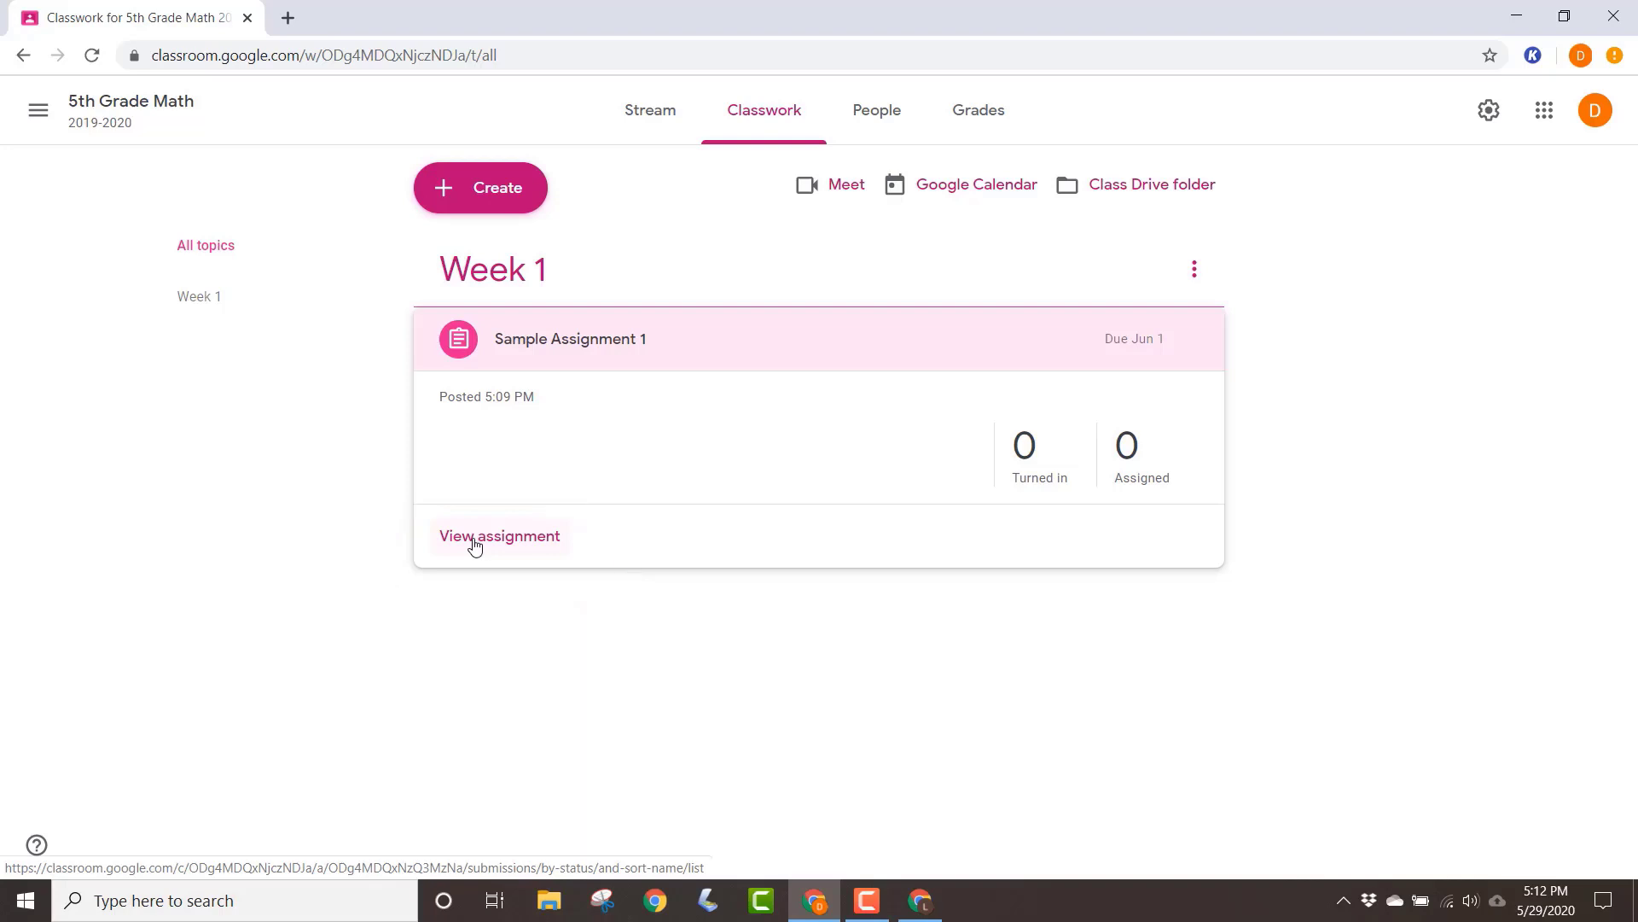
{"action": "left_click", "coordinate": [475, 547]}
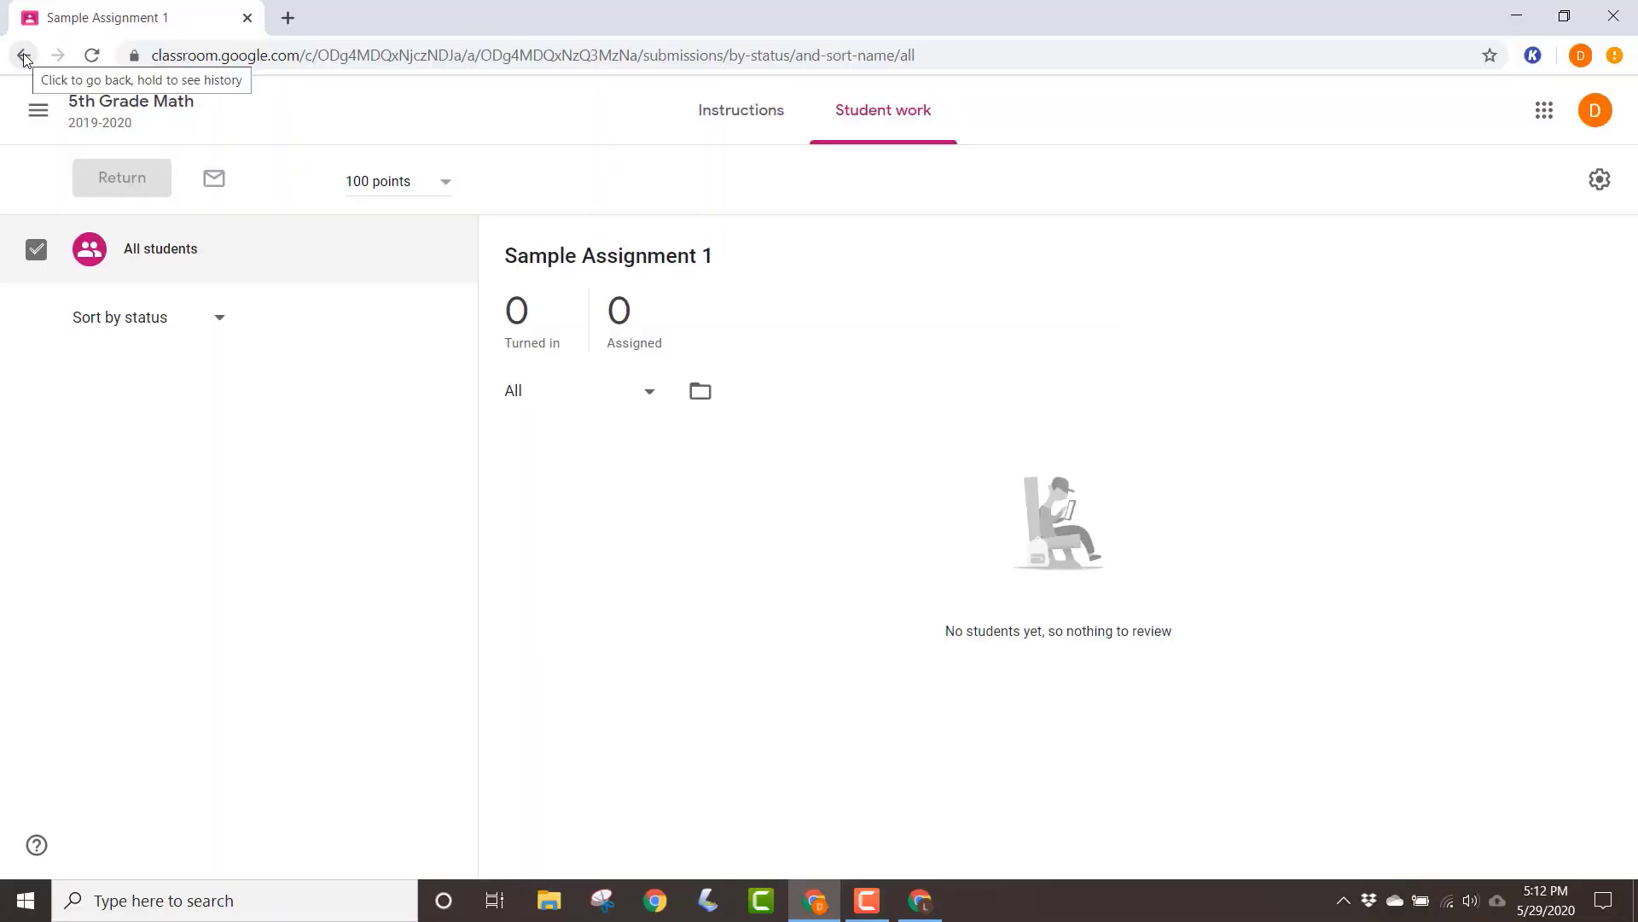
{"action": "left_click", "coordinate": [23, 54]}
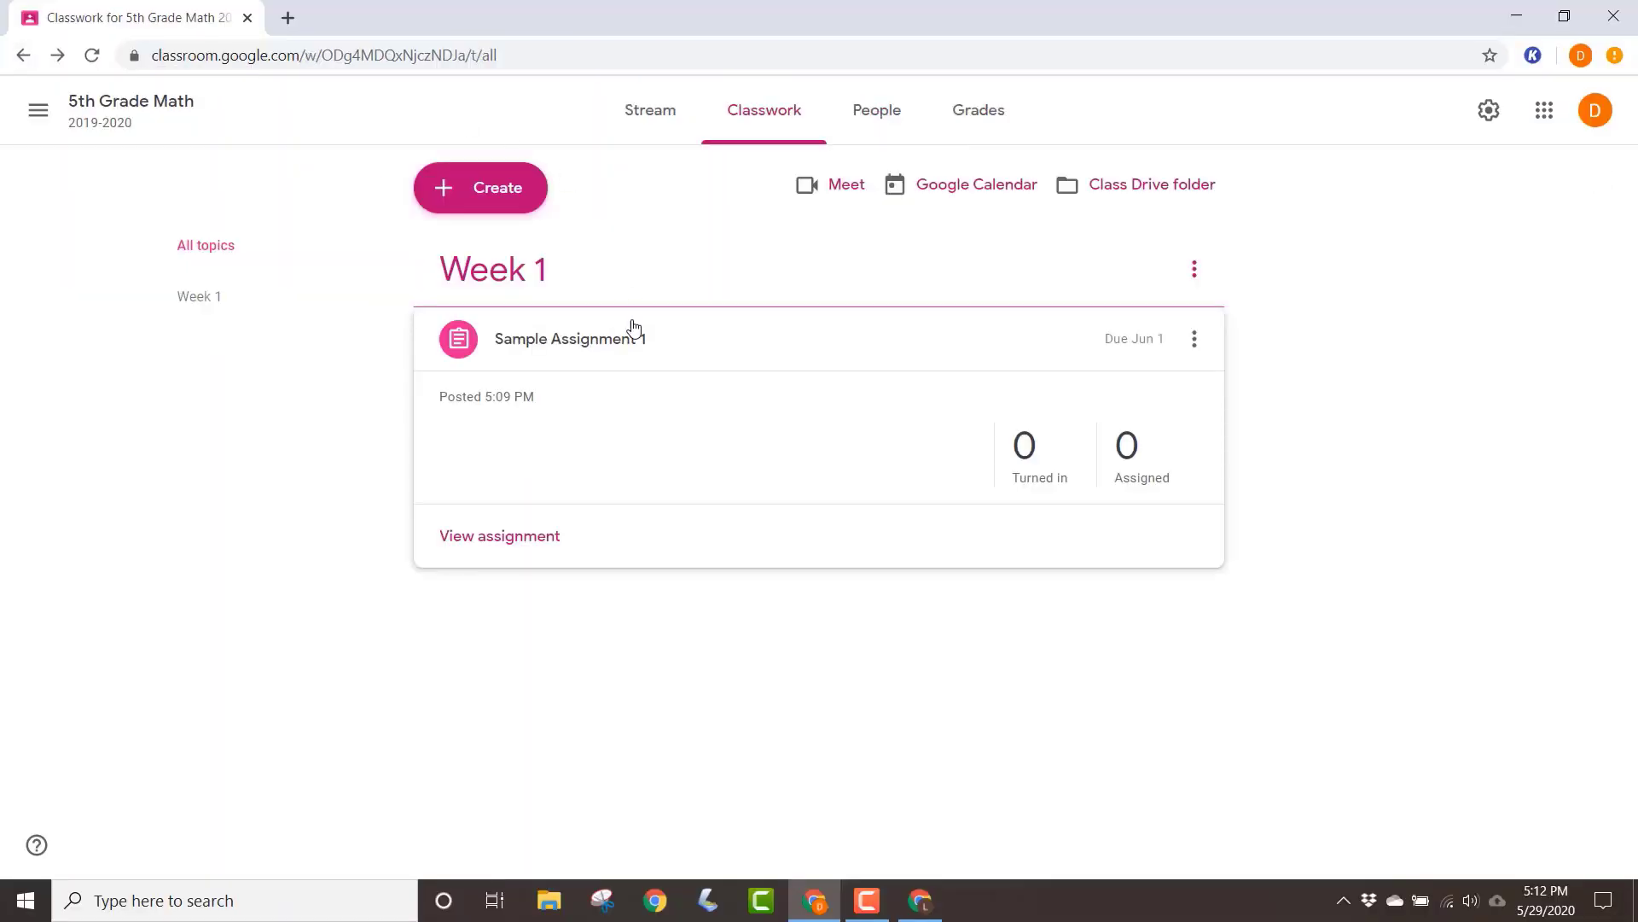
{"action": "left_click", "coordinate": [634, 341]}
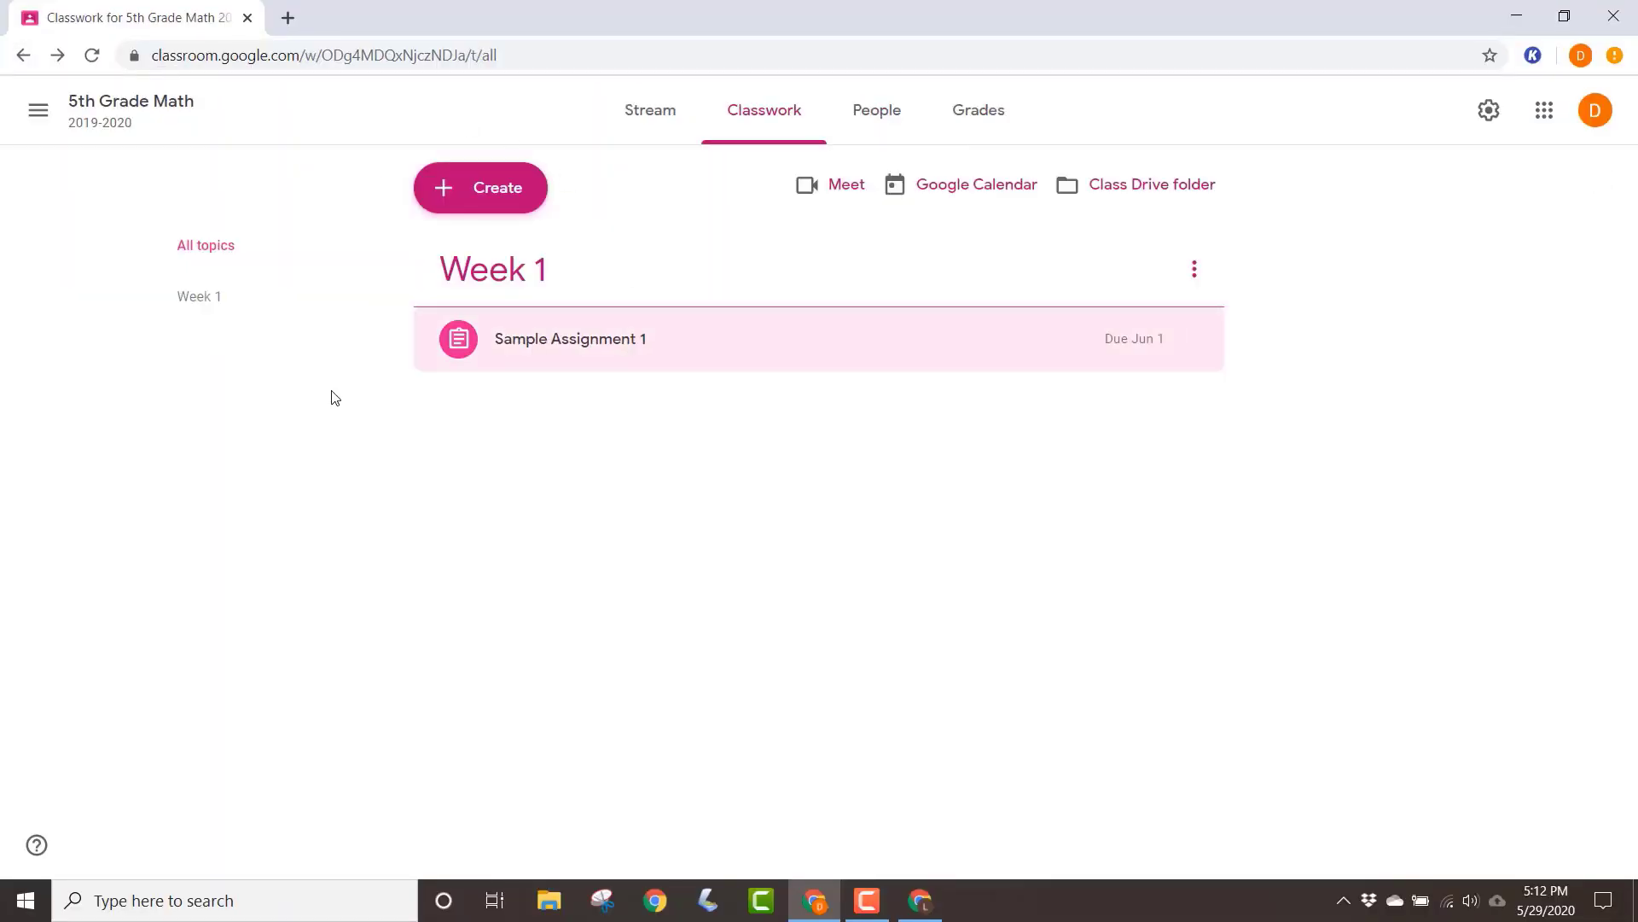